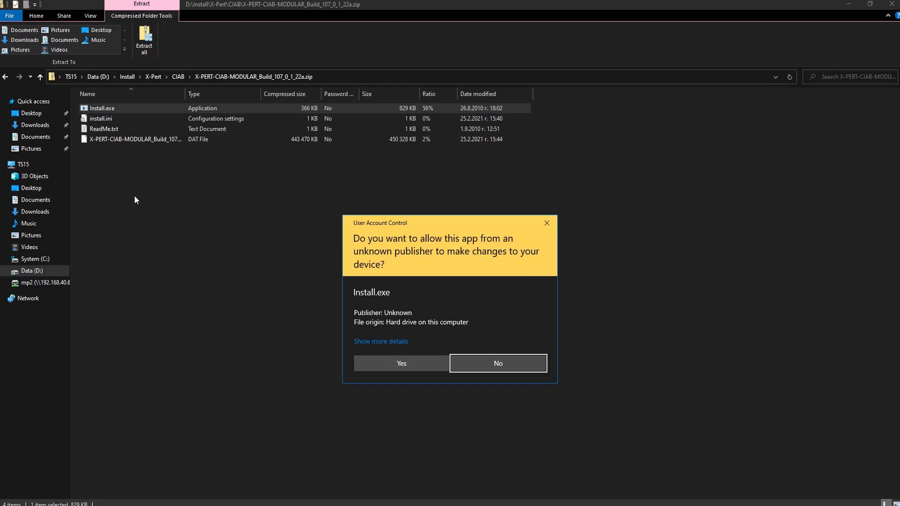
Step: Allow Install.exe to make changes, advance through the setup wizard's welcome and read-me pages, and accept the End-User License Agreement
{"action": "left_click", "coordinate": [399, 364]}
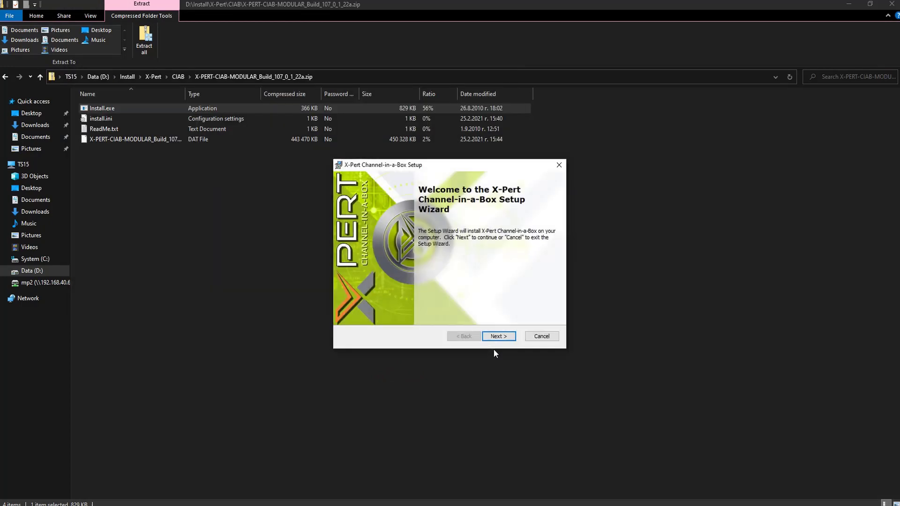
{"action": "left_click", "coordinate": [505, 336]}
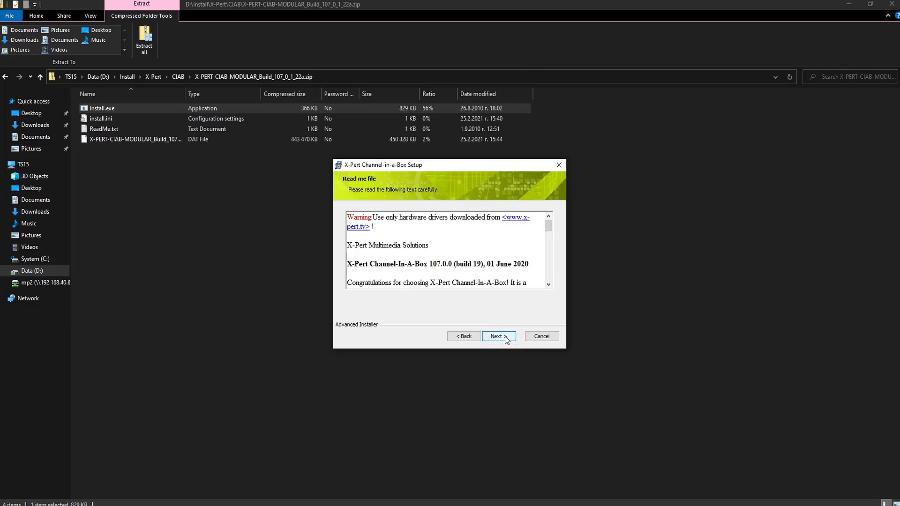
{"action": "left_click_drag", "start_coordinate": [549, 226], "coordinate": [546, 275]}
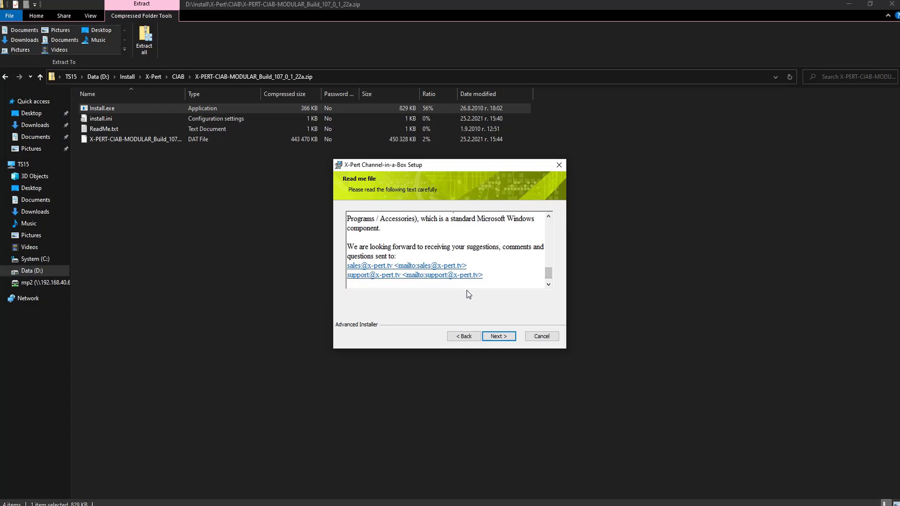
{"action": "left_click", "coordinate": [499, 337]}
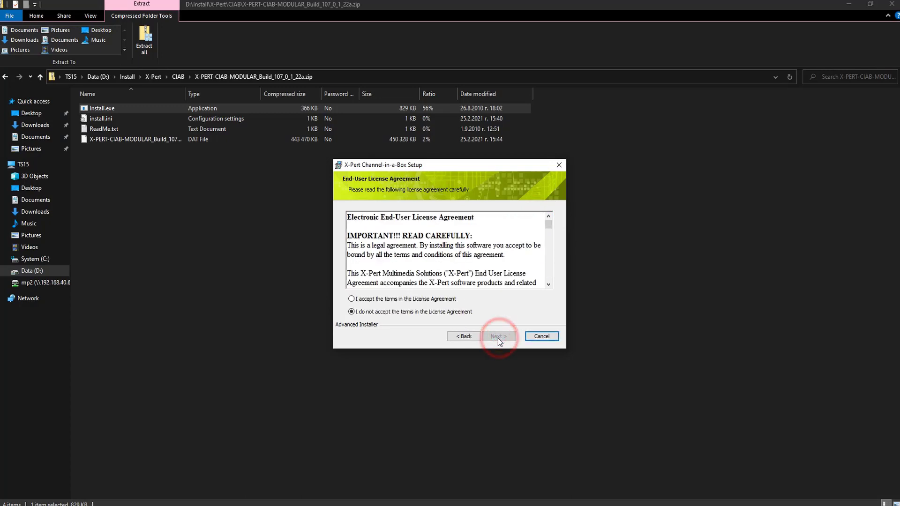
{"action": "left_click_drag", "start_coordinate": [551, 227], "coordinate": [549, 278]}
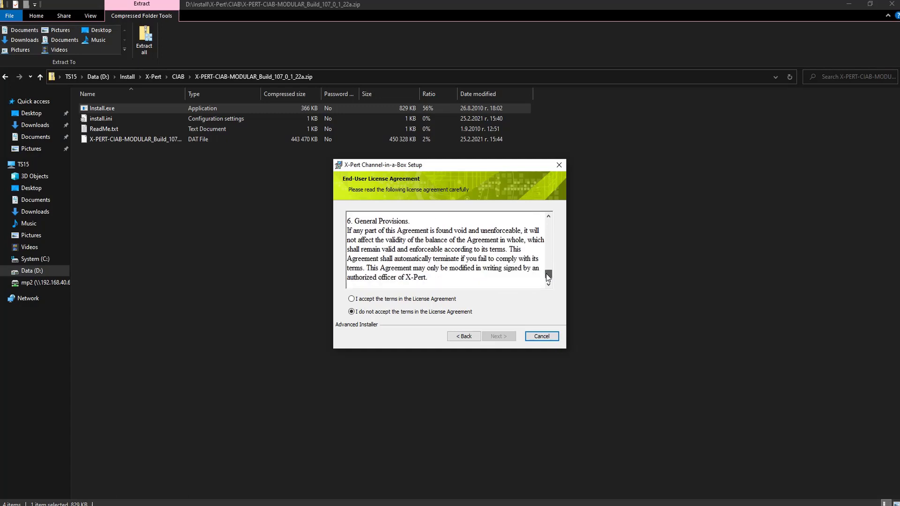
{"action": "left_click", "coordinate": [409, 299]}
{"action": "left_click", "coordinate": [499, 336]}
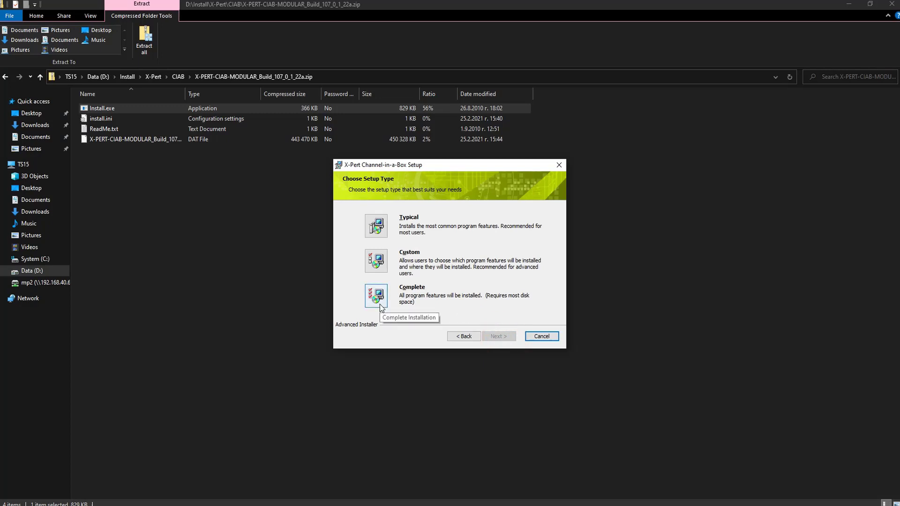
Step: Install X-Pert Channel-in-a-Box with the Typical setup type and finish the setup wizard
{"action": "left_click", "coordinate": [375, 233]}
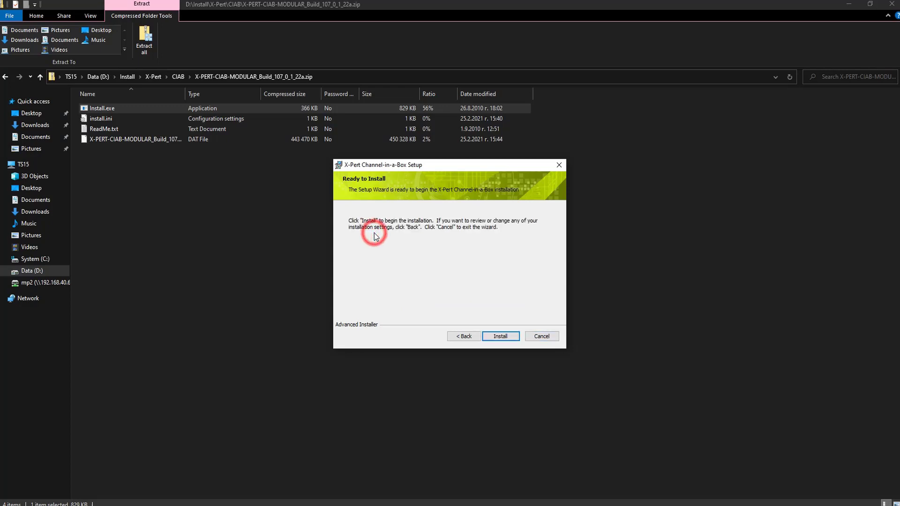
{"action": "left_click", "coordinate": [500, 338]}
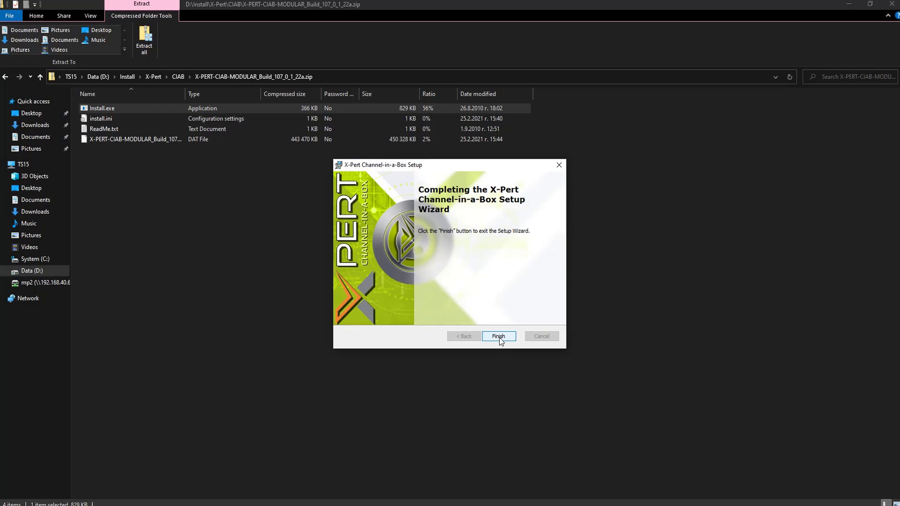
{"action": "left_click", "coordinate": [498, 336]}
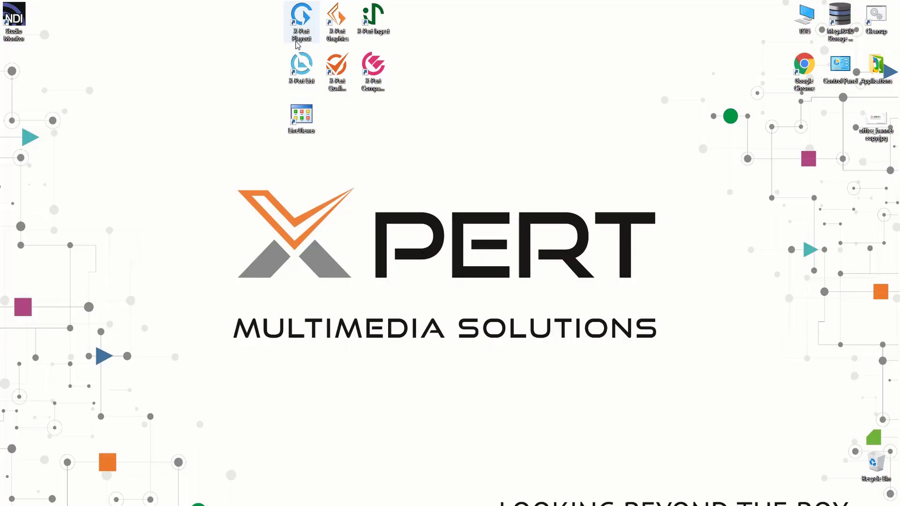
Step: Launch X-Pert Playout from the desktop and open the output list in its mixed playback settings
{"action": "left_click", "coordinate": [296, 44]}
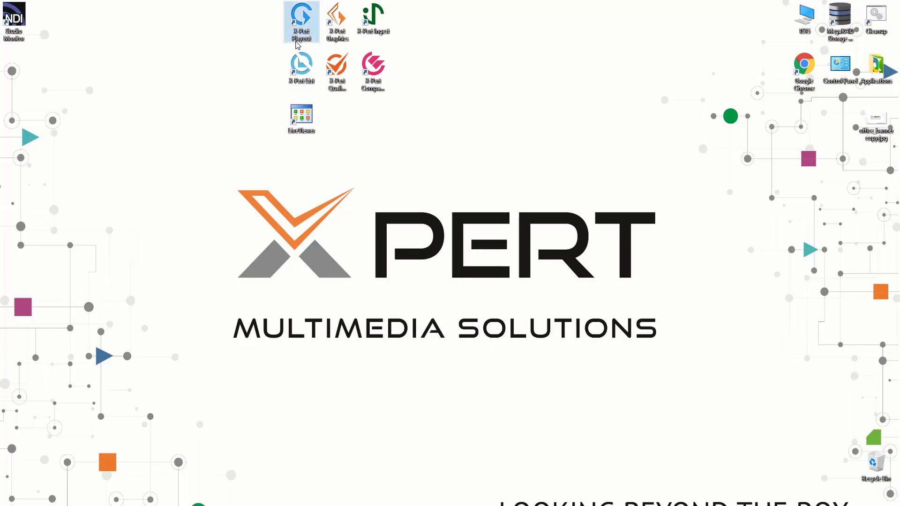
{"action": "double_click", "coordinate": [296, 44]}
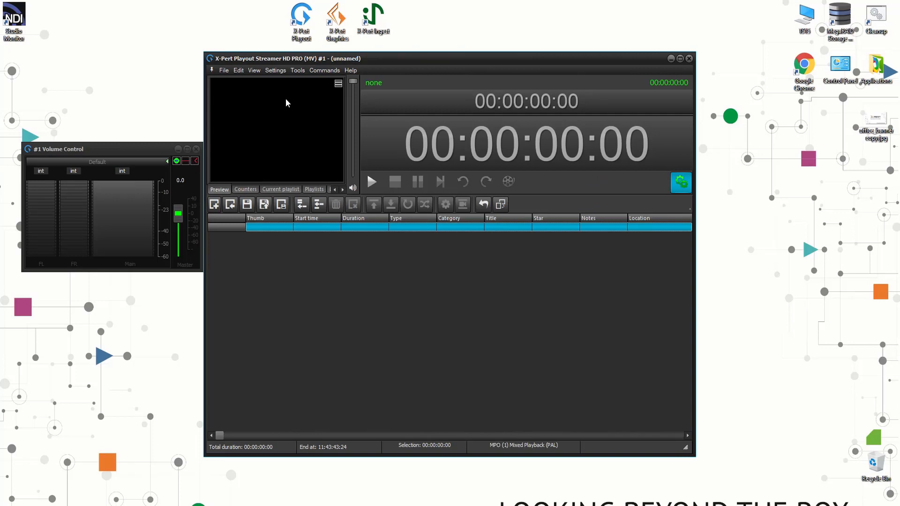
{"action": "left_click", "coordinate": [276, 70]}
{"action": "left_click", "coordinate": [291, 113]}
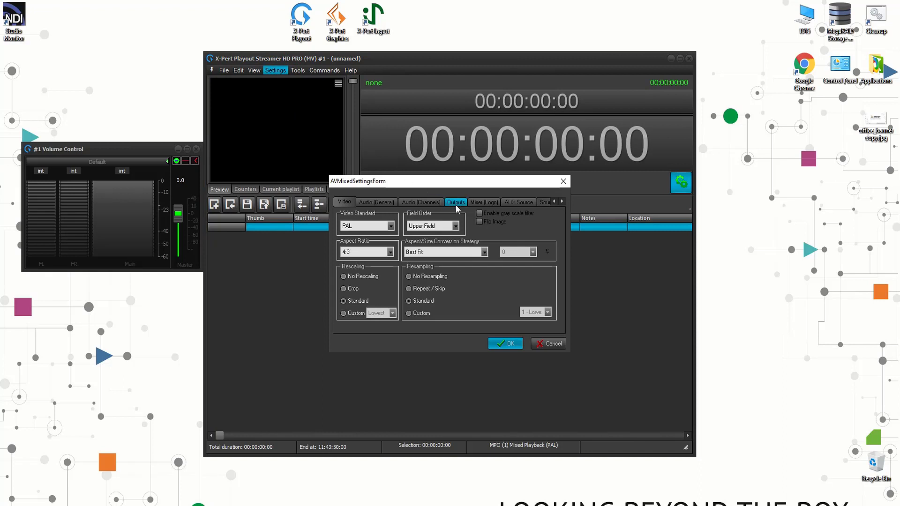
{"action": "left_click", "coordinate": [455, 204]}
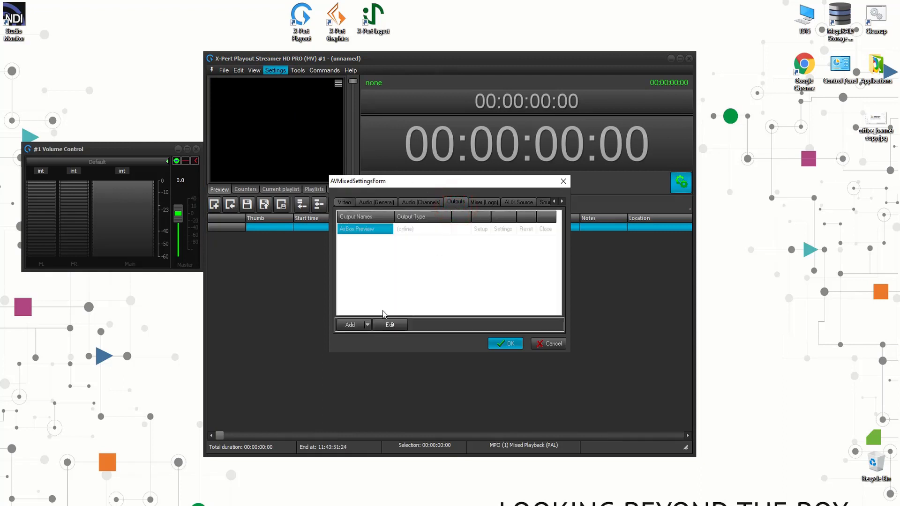
Step: Add a Decklink DMT output that uses the DeckLink SDI 4K device
{"action": "left_click", "coordinate": [369, 325]}
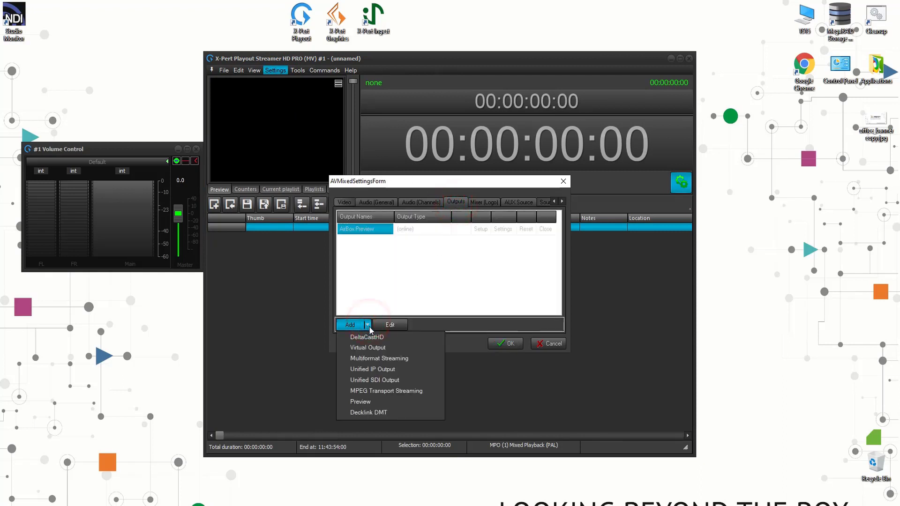
{"action": "left_click", "coordinate": [398, 413]}
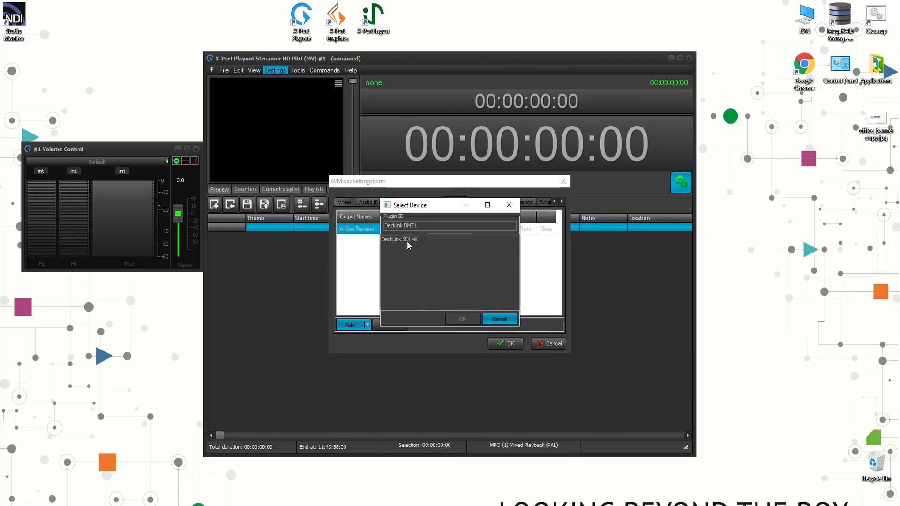
{"action": "left_click", "coordinate": [407, 240]}
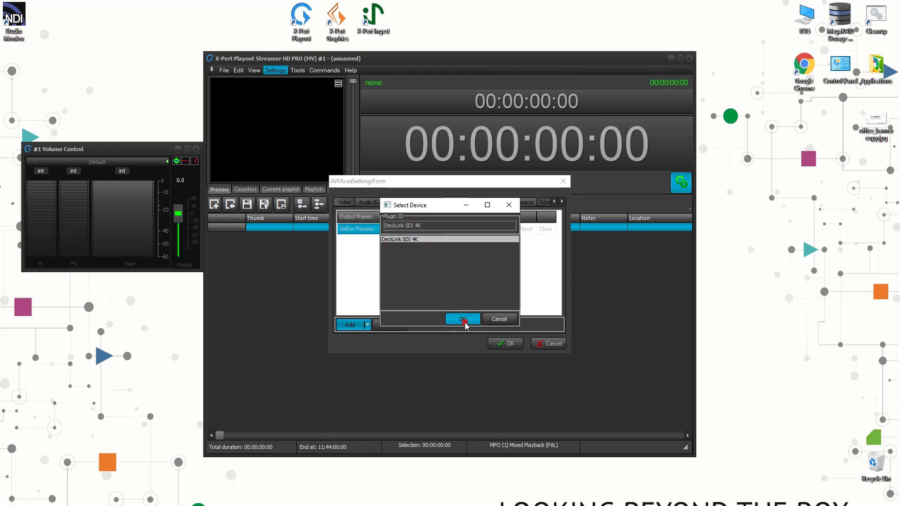
{"action": "left_click", "coordinate": [463, 321]}
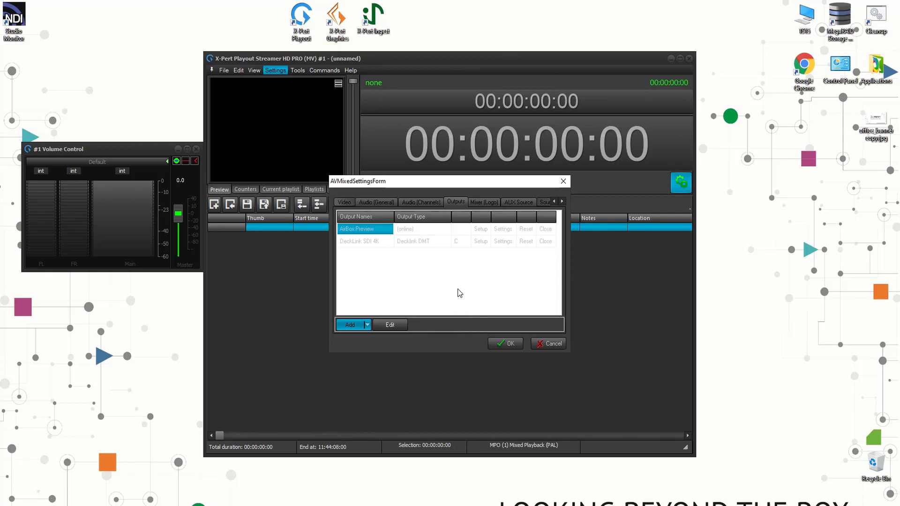
Step: Add a Multiformat Streaming output that uses Multiformat Streaming Render Device 1
{"action": "left_click", "coordinate": [367, 325]}
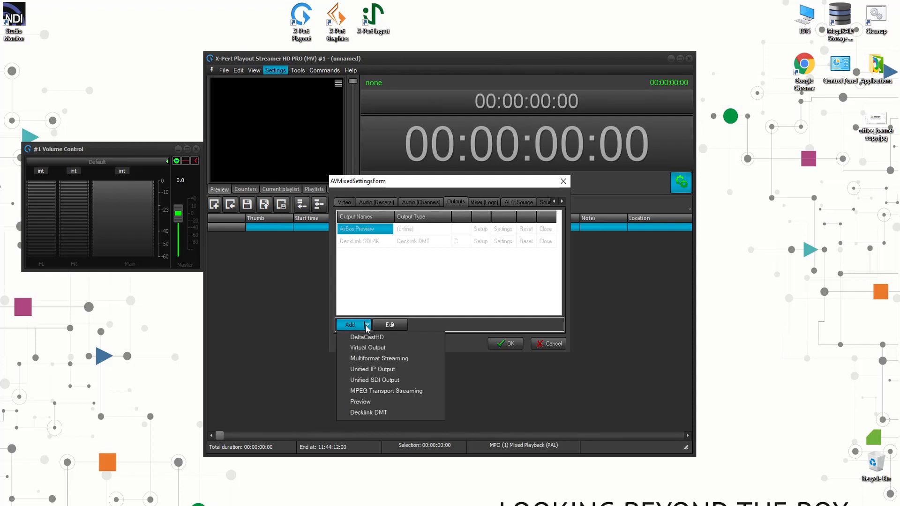
{"action": "left_click", "coordinate": [377, 359]}
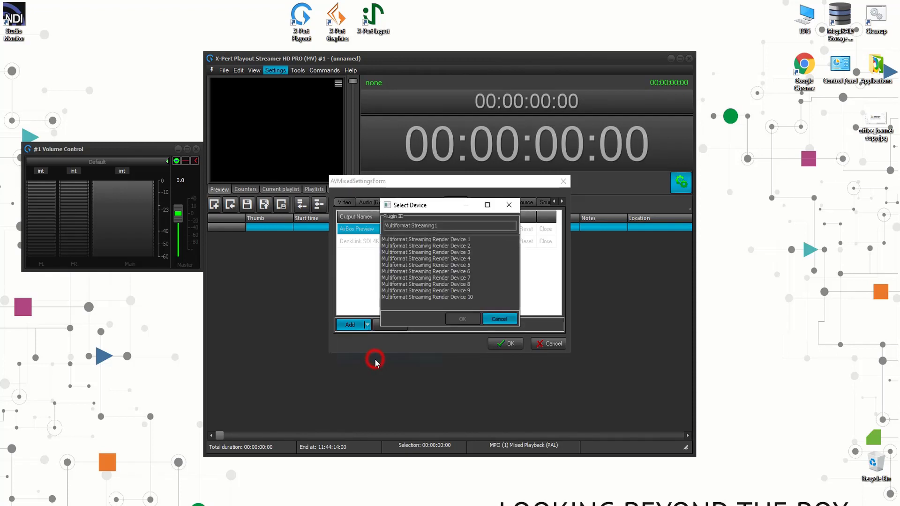
{"action": "left_click", "coordinate": [444, 240]}
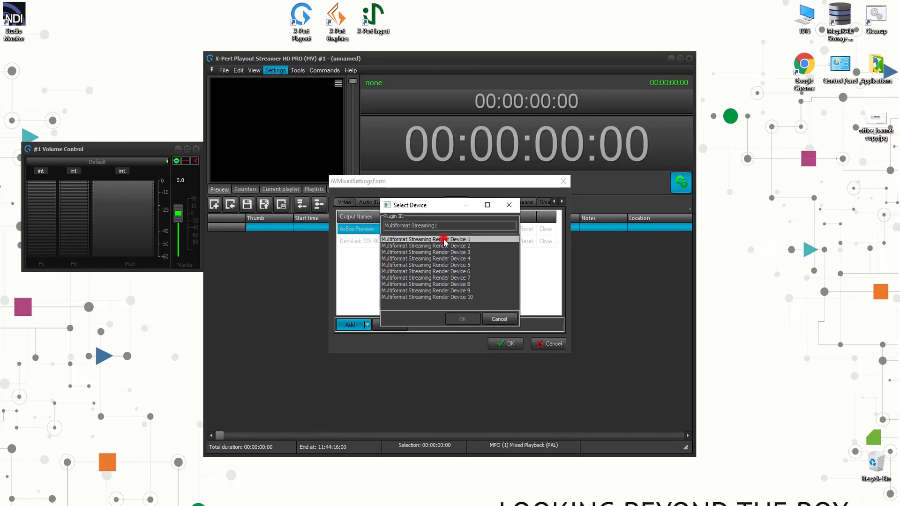
{"action": "left_click", "coordinate": [463, 320]}
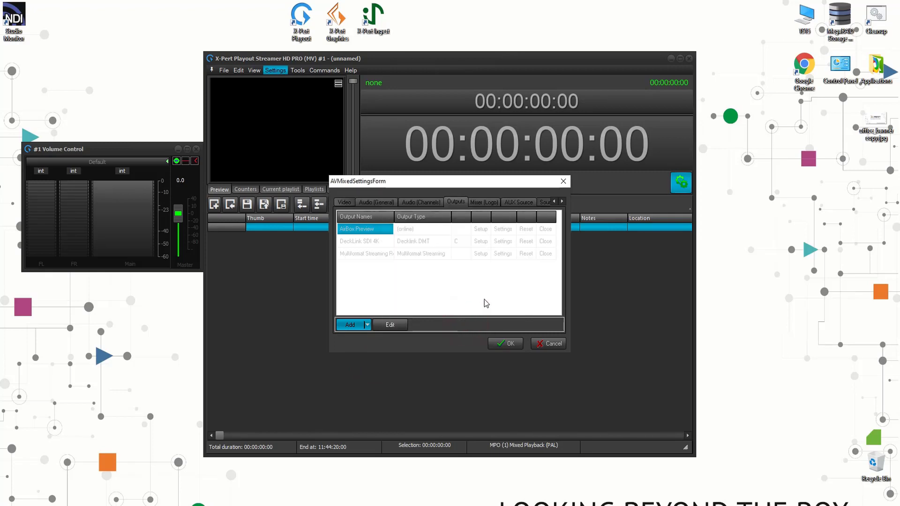
Step: Open the multiformat streaming output's setup and choose the preset 6M h264 5M aac 128k DVB-Compliant
{"action": "left_click", "coordinate": [483, 255]}
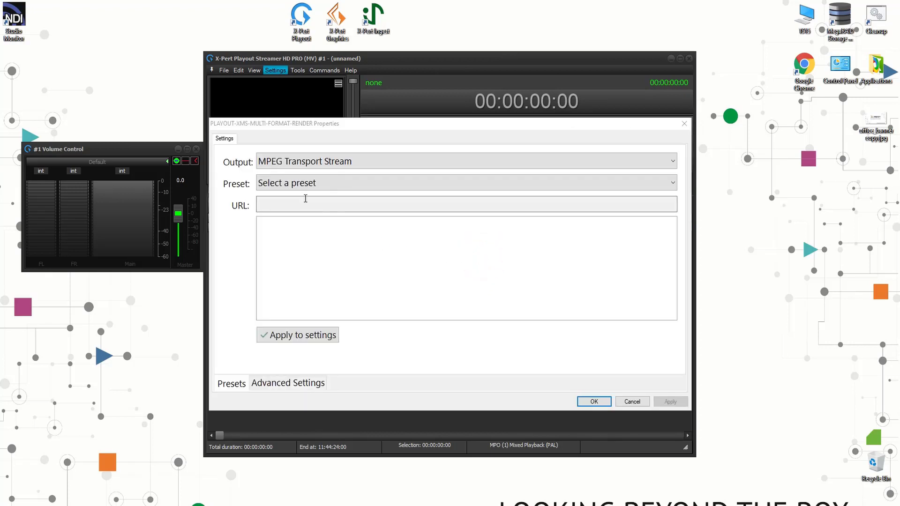
{"action": "left_click", "coordinate": [304, 183]}
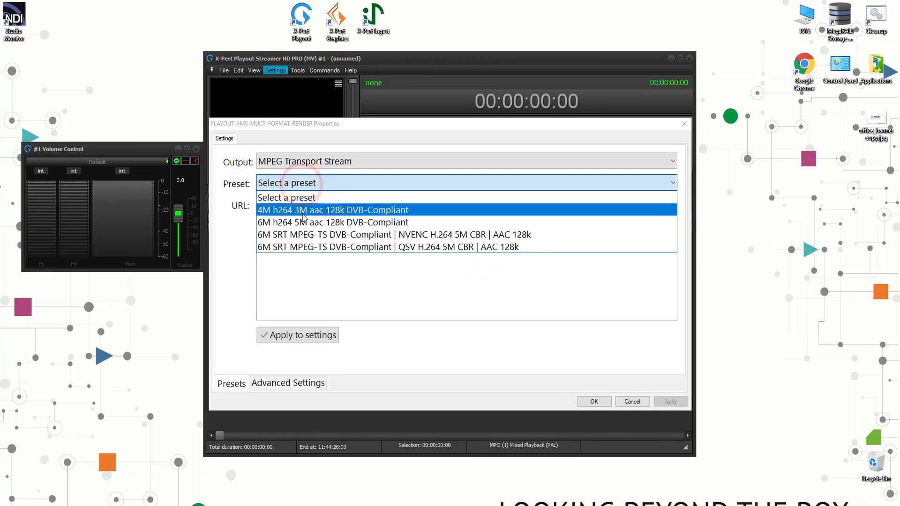
{"action": "left_click", "coordinate": [303, 222]}
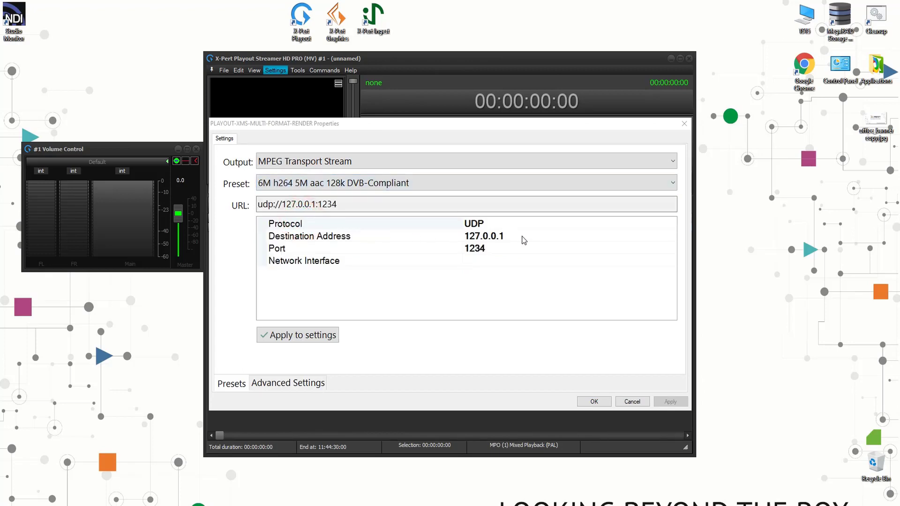
Step: Set the stream's destination address to 224.1.1.115 and its network interface to 192.168.50.115 (TS Out)
{"action": "left_click", "coordinate": [524, 240]}
{"action": "left_click", "coordinate": [551, 236]}
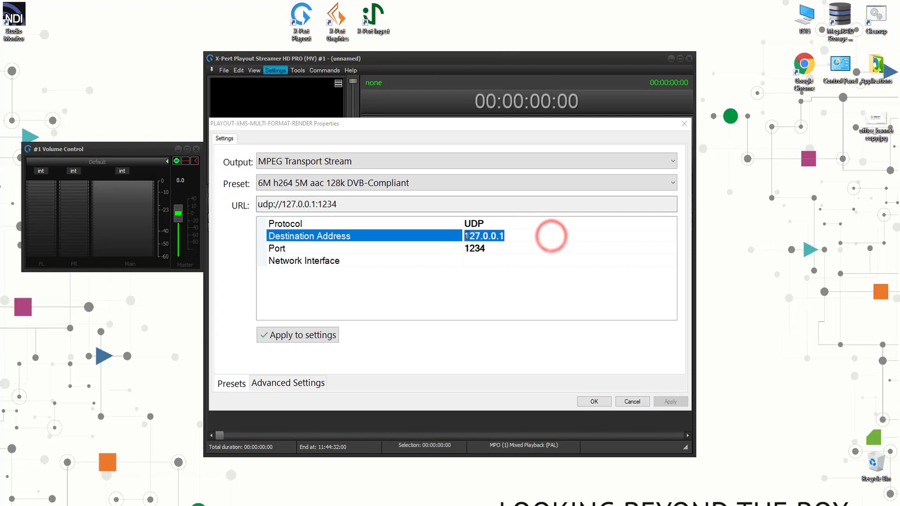
{"action": "type", "text": "2"}
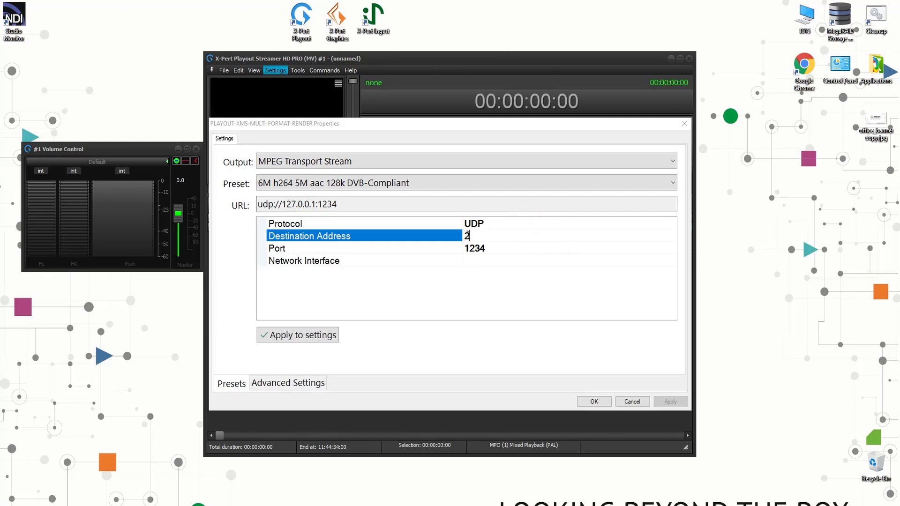
{"action": "type", "text": "24.1.1.115"}
{"action": "left_click", "coordinate": [529, 247]}
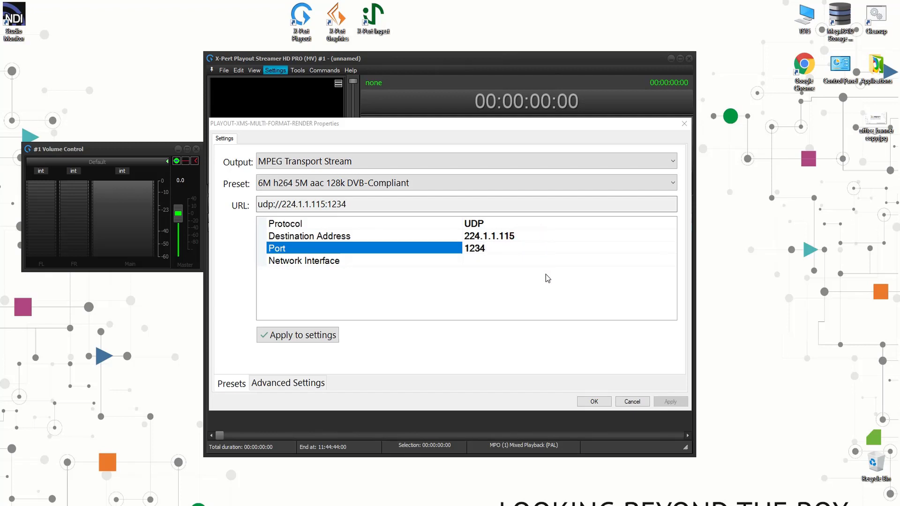
{"action": "left_click", "coordinate": [601, 260]}
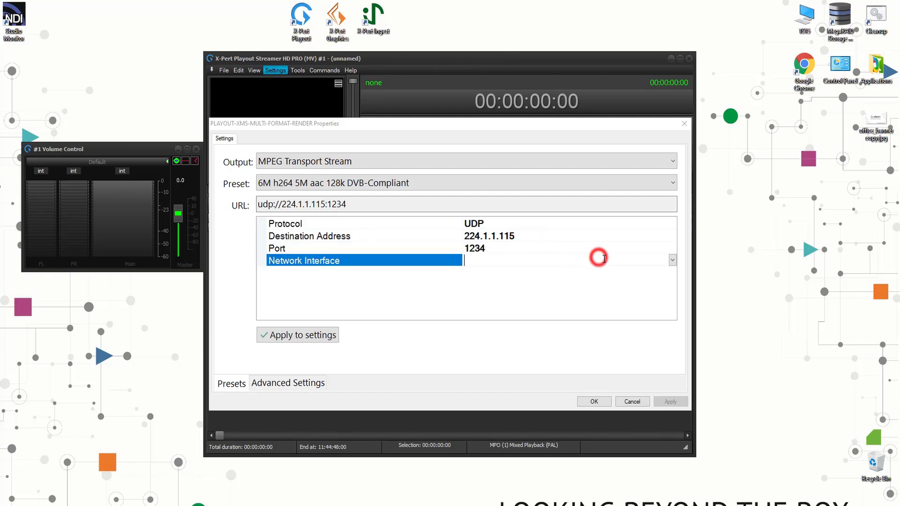
{"action": "left_click", "coordinate": [672, 261]}
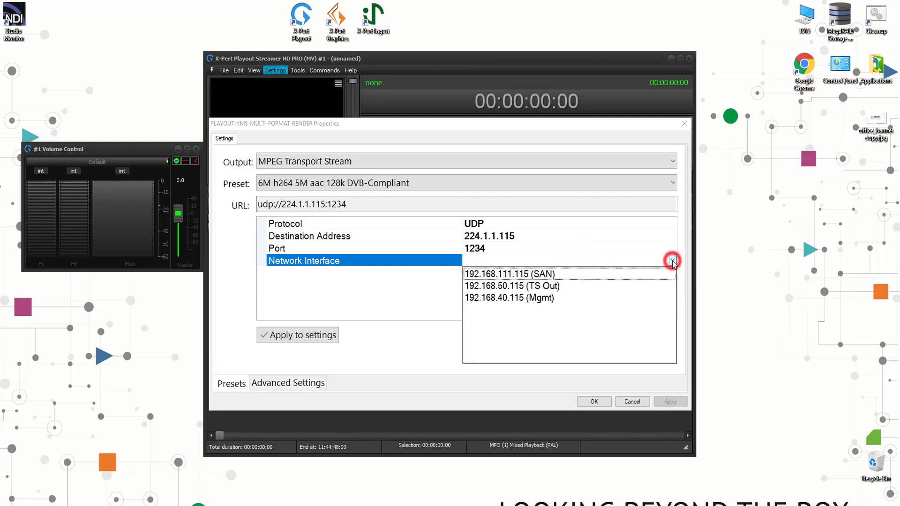
{"action": "left_click", "coordinate": [657, 286]}
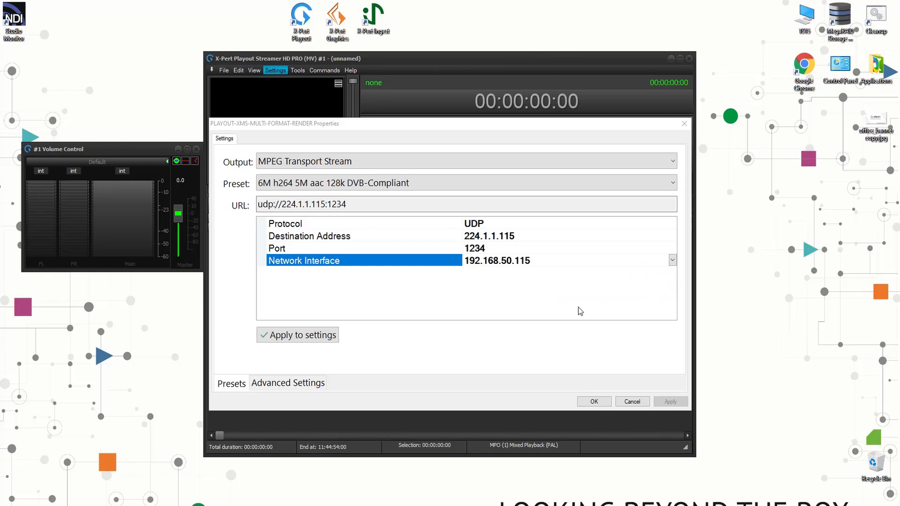
Step: Apply the preset to the streaming output's settings, then save the output properties and the mixed playback settings
{"action": "left_click", "coordinate": [325, 335]}
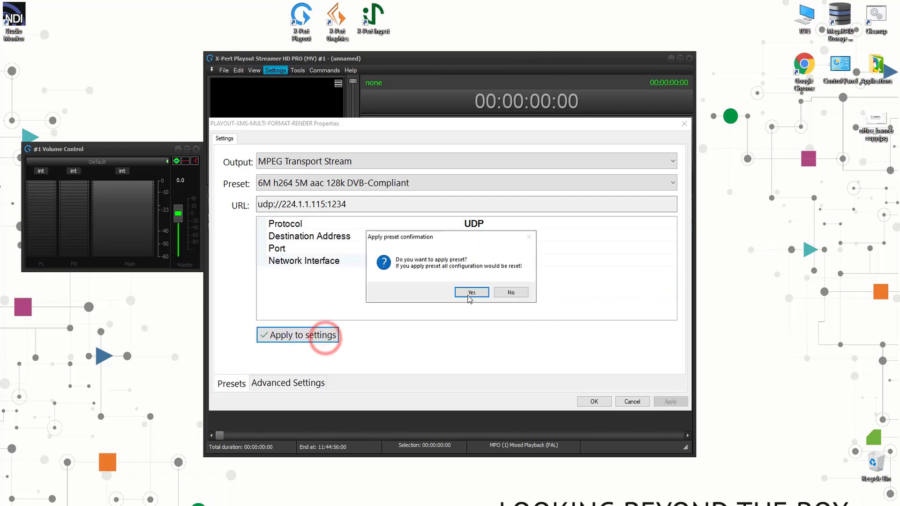
{"action": "left_click", "coordinate": [471, 293]}
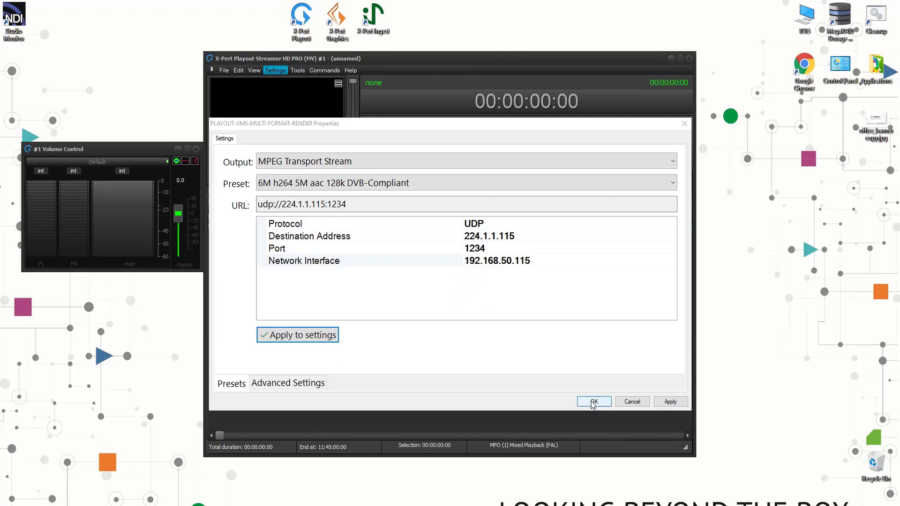
{"action": "left_click", "coordinate": [594, 402]}
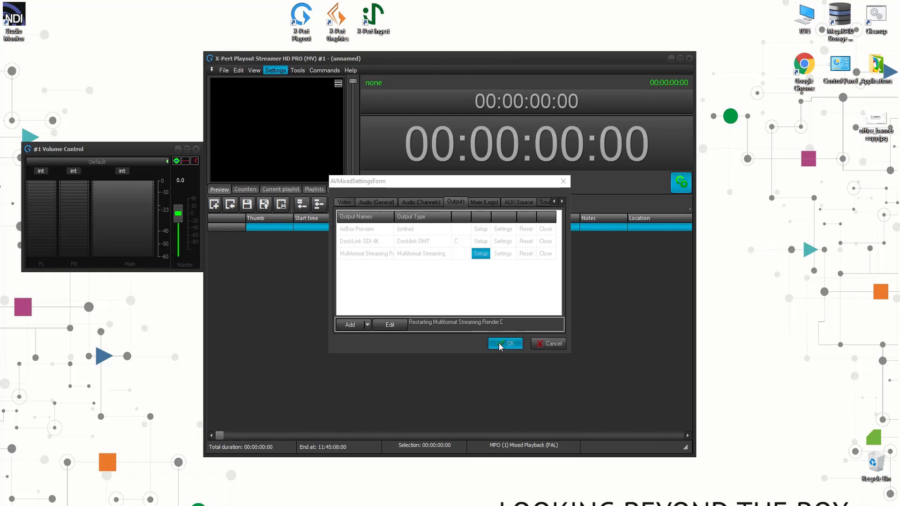
{"action": "left_click", "coordinate": [500, 345]}
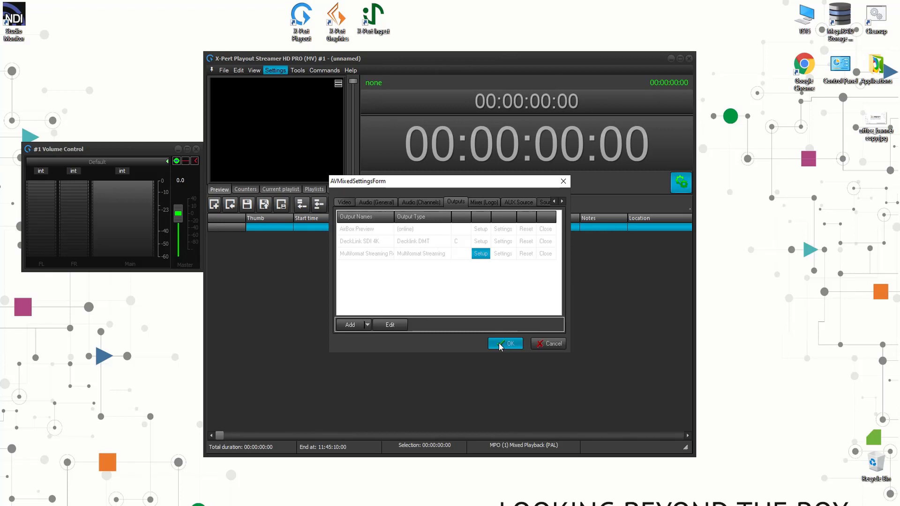
{"action": "left_click", "coordinate": [500, 344]}
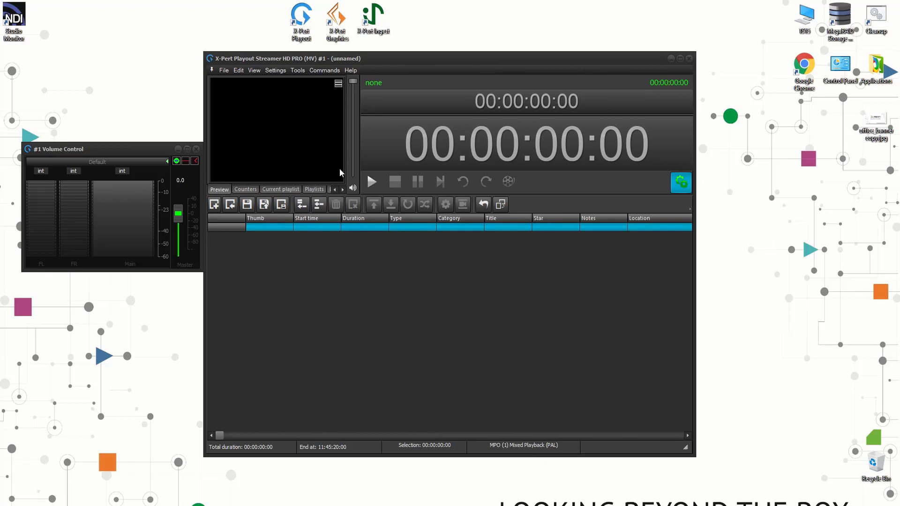
Step: Set the mixed playback video standard to 1080i 25 and save the settings
{"action": "left_click", "coordinate": [276, 70]}
{"action": "left_click", "coordinate": [293, 114]}
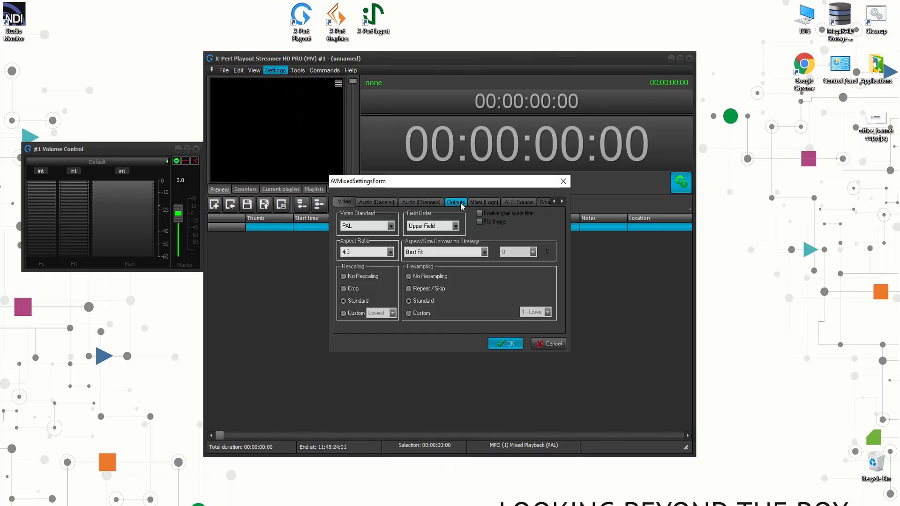
{"action": "left_click", "coordinate": [371, 229]}
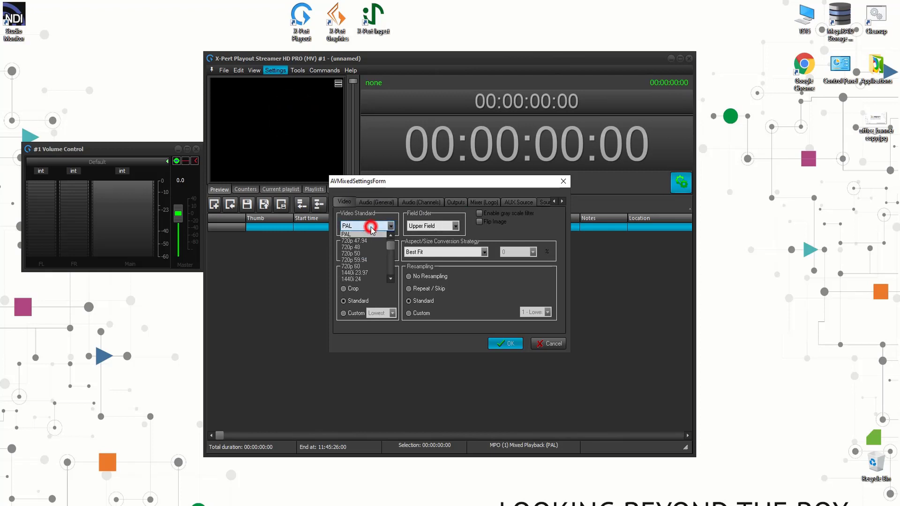
{"action": "left_click_drag", "start_coordinate": [393, 247], "coordinate": [393, 254]}
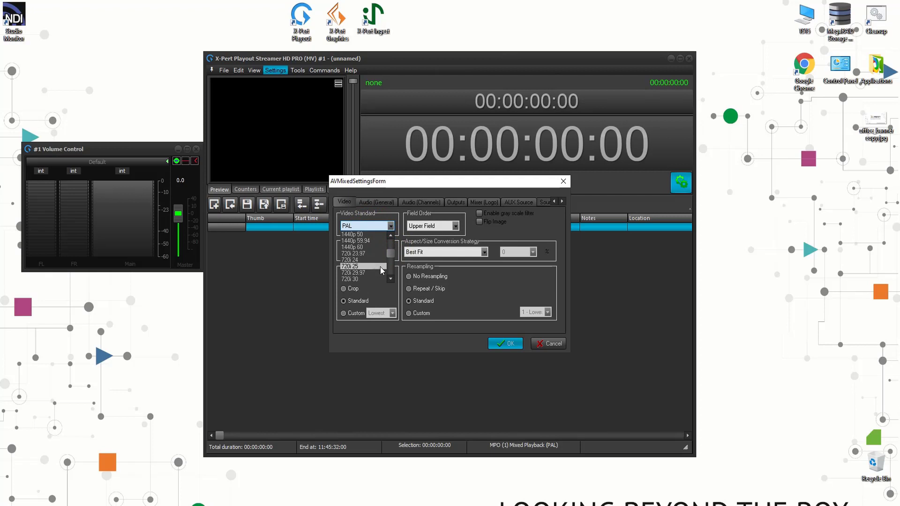
{"action": "left_click_drag", "start_coordinate": [390, 257], "coordinate": [390, 261]}
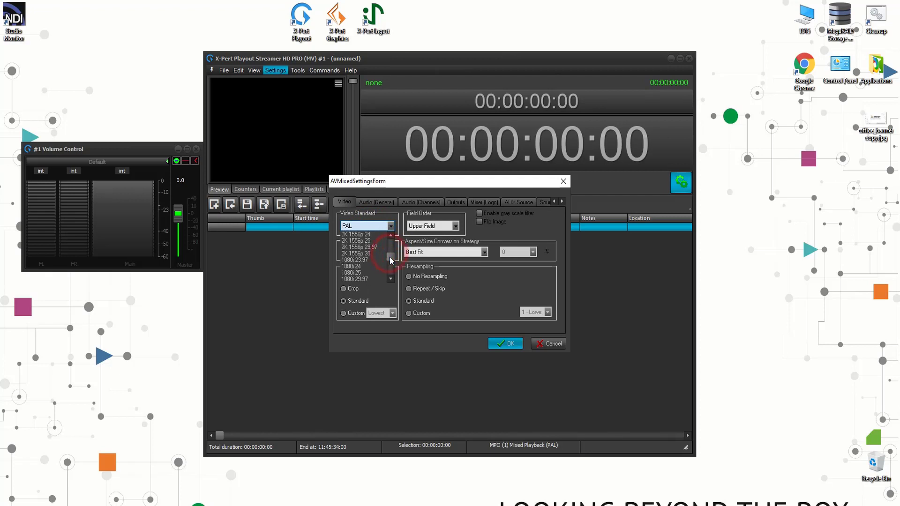
{"action": "left_click", "coordinate": [371, 272]}
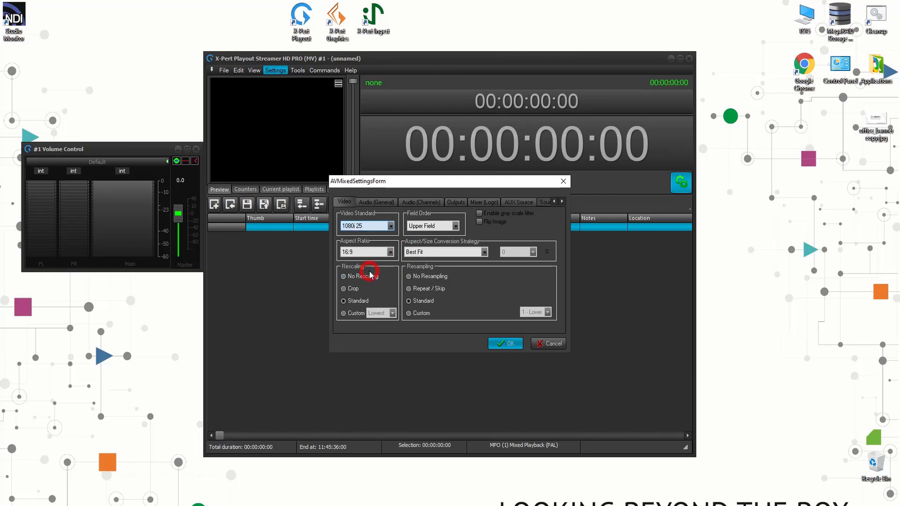
{"action": "left_click", "coordinate": [507, 347]}
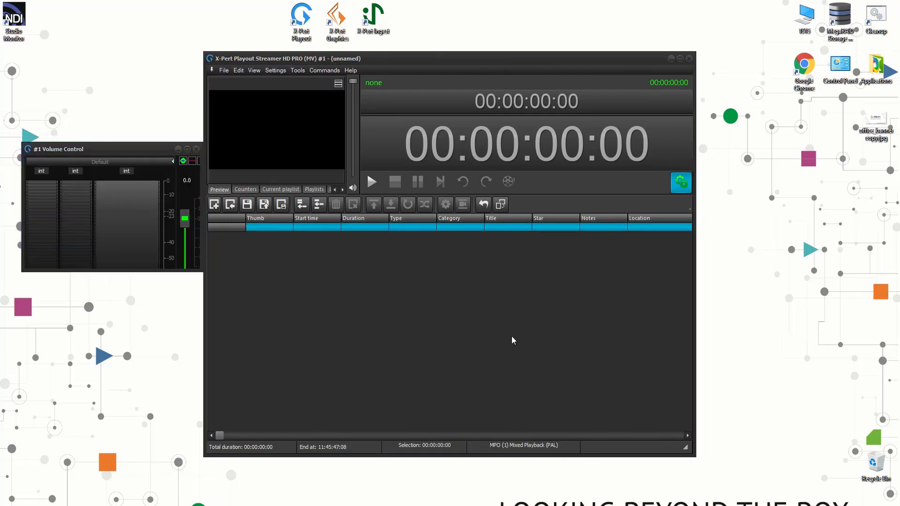
Step: Restart X-Pert Playout and add the media file bbb_sunflower_1080p_30fps_normal.mp4 from the HD folder to the playlist
{"action": "left_click", "coordinate": [688, 60]}
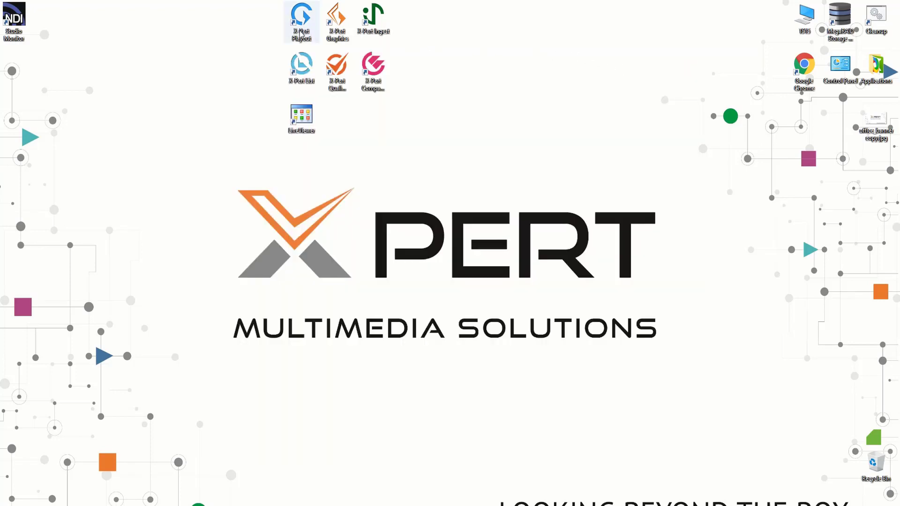
{"action": "double_click", "coordinate": [297, 30]}
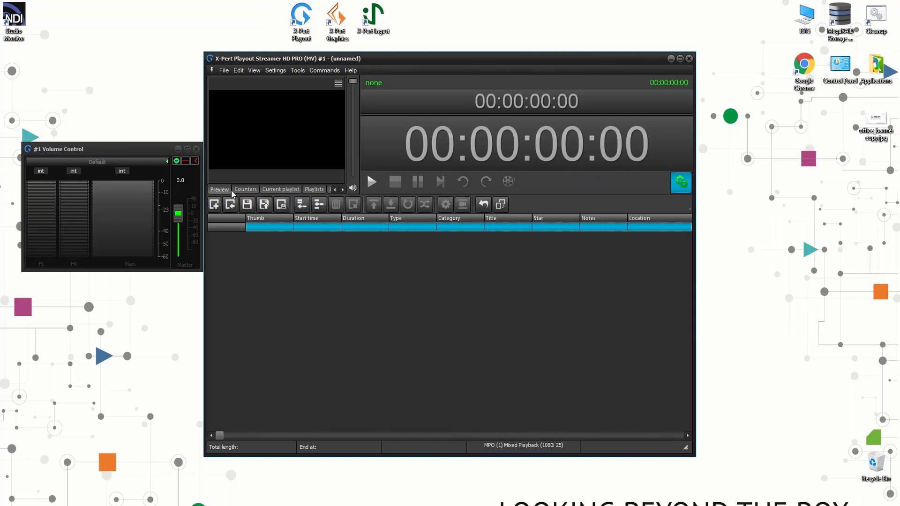
{"action": "right_click", "coordinate": [300, 287]}
{"action": "mouse_move", "coordinate": [312, 291]}
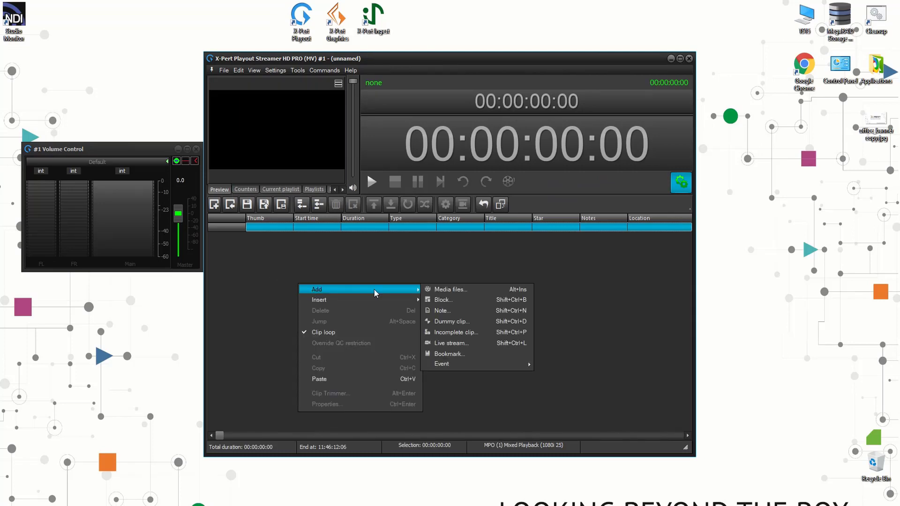
{"action": "left_click", "coordinate": [450, 288]}
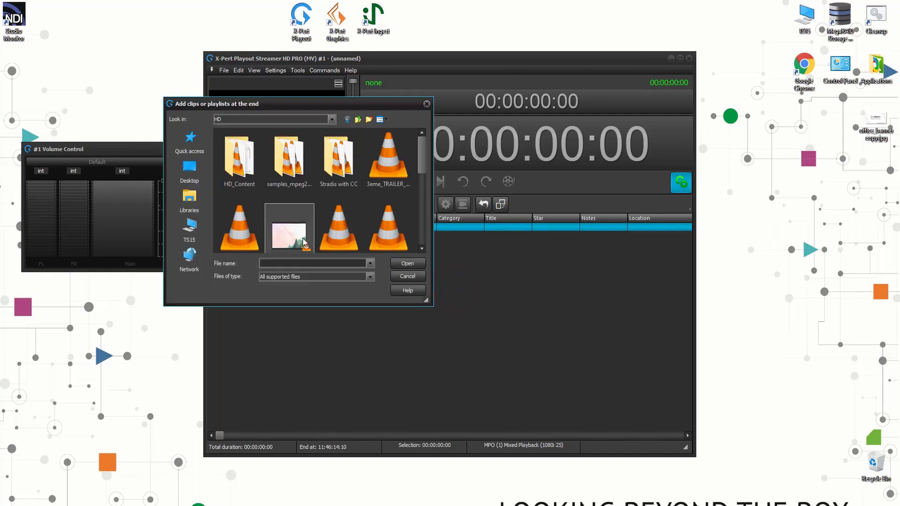
{"action": "double_click", "coordinate": [303, 242]}
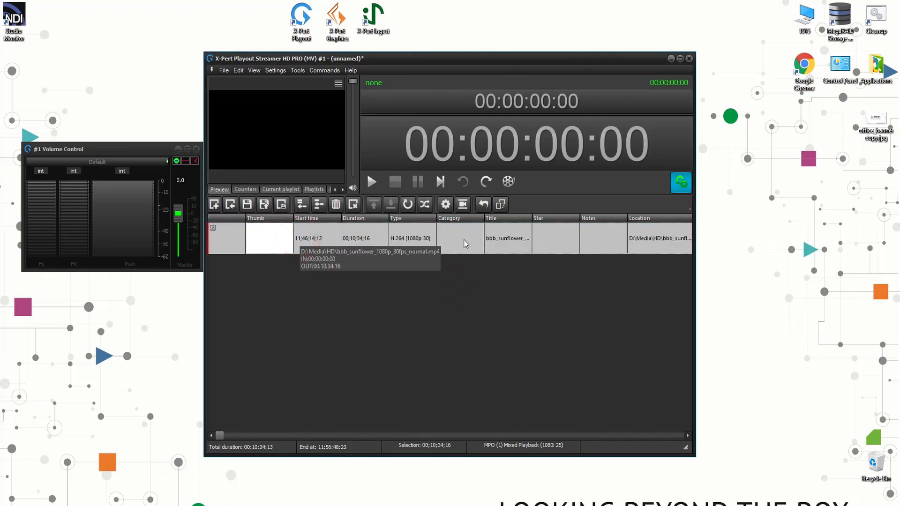
Step: Start playback of the bbb_sunflower clip and set the clip to loop
{"action": "left_click", "coordinate": [486, 182]}
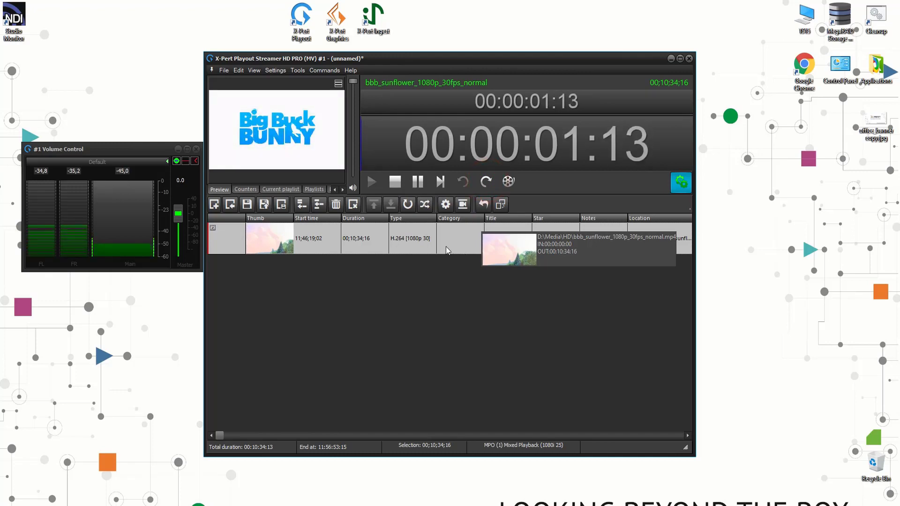
{"action": "right_click", "coordinate": [447, 250]}
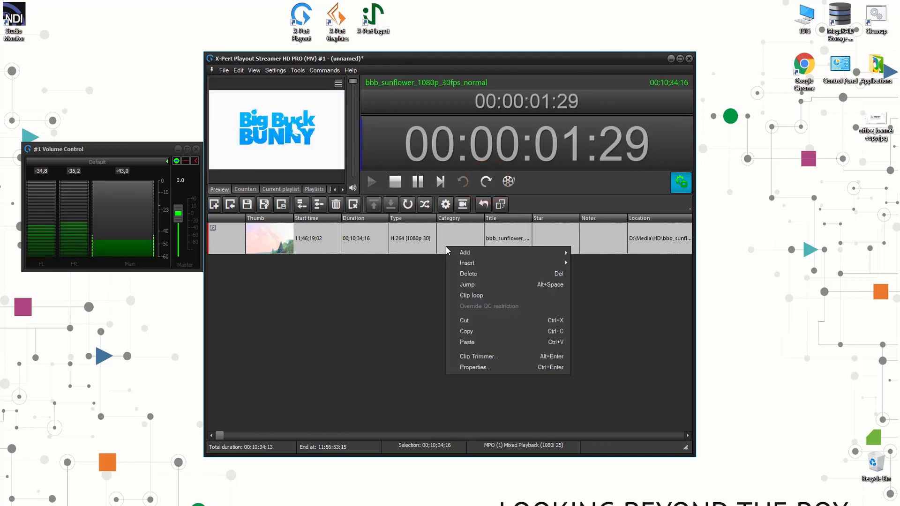
{"action": "left_click", "coordinate": [480, 297]}
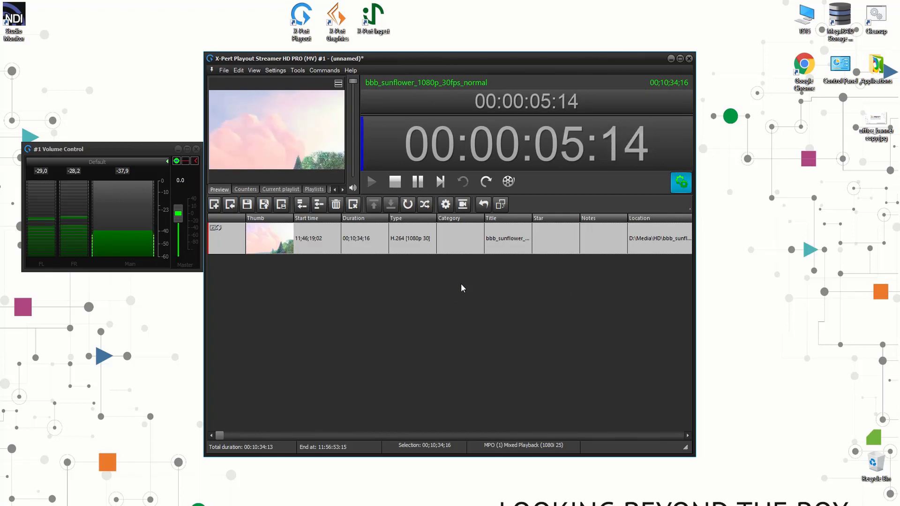
Step: Minimize the playout window and launch X-Pert Graphics with Graphic Mixer Output v4.1 as the program driver
{"action": "left_click", "coordinate": [671, 59]}
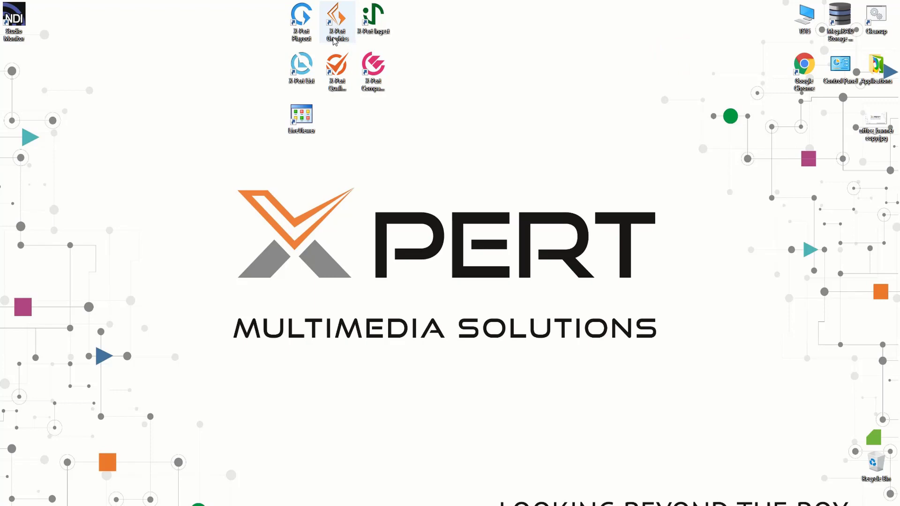
{"action": "left_click", "coordinate": [336, 24]}
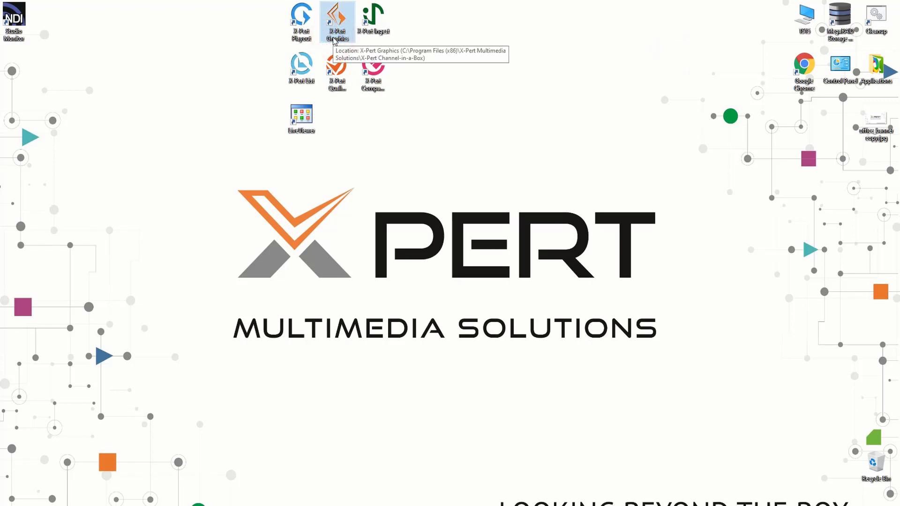
{"action": "double_click", "coordinate": [334, 39]}
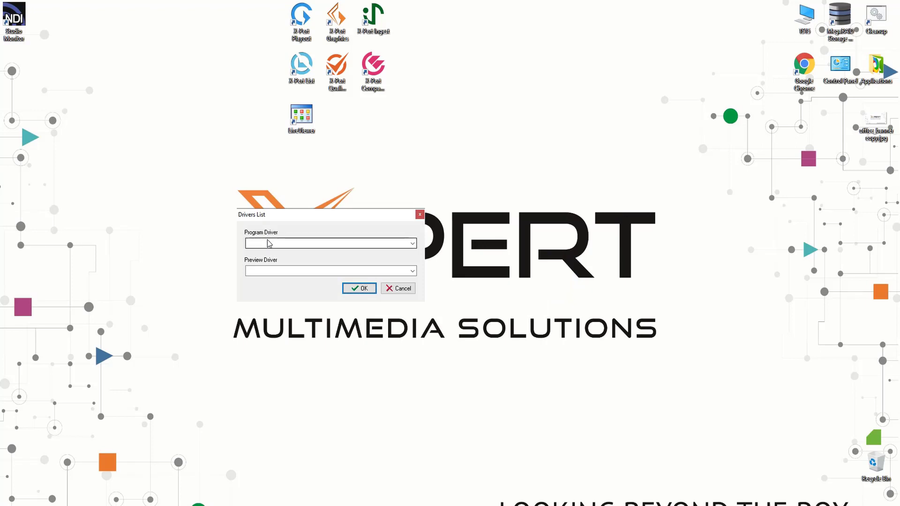
{"action": "left_click", "coordinate": [268, 241]}
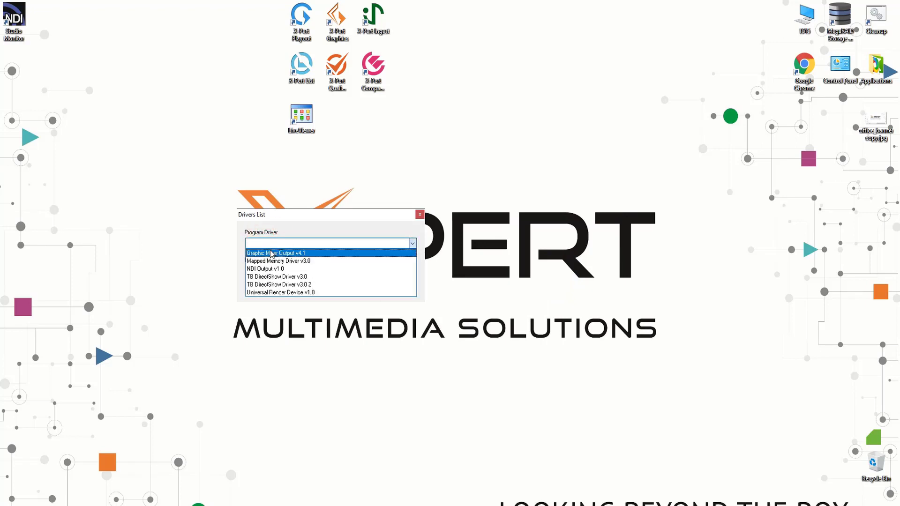
{"action": "left_click", "coordinate": [271, 252]}
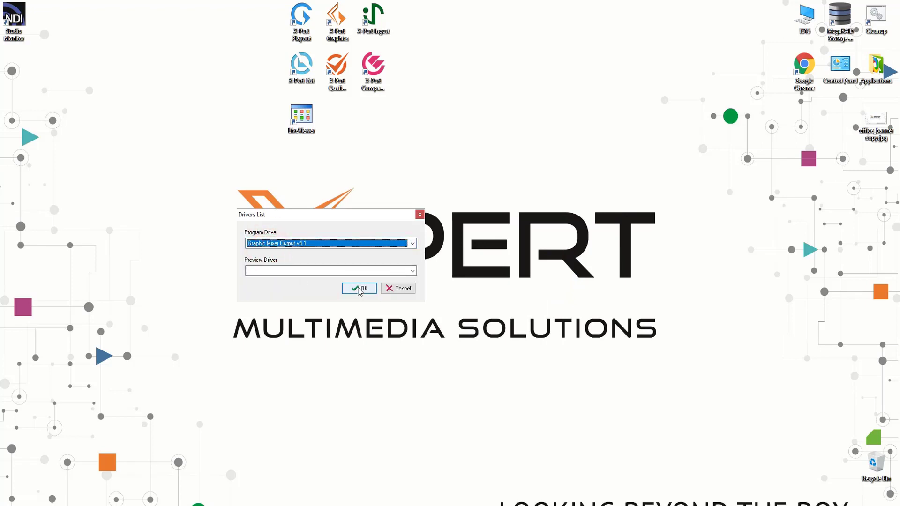
{"action": "left_click", "coordinate": [360, 289]}
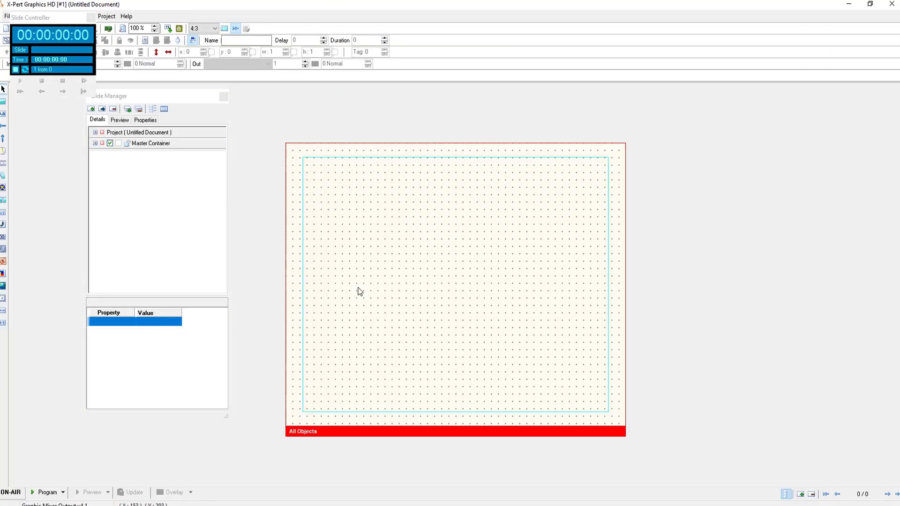
Step: Dock the floating Slide Manager and Slide Controller into the X-Pert Graphics main window
{"action": "right_click", "coordinate": [169, 201]}
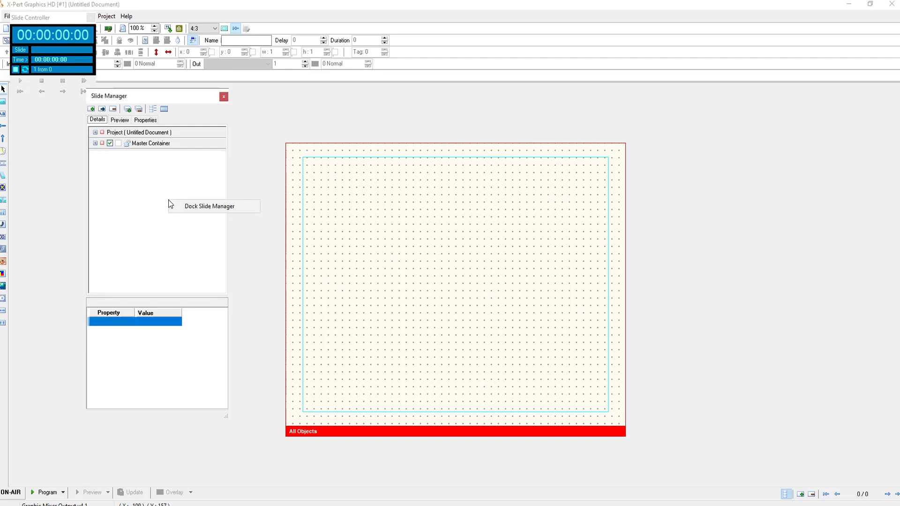
{"action": "left_click", "coordinate": [183, 207]}
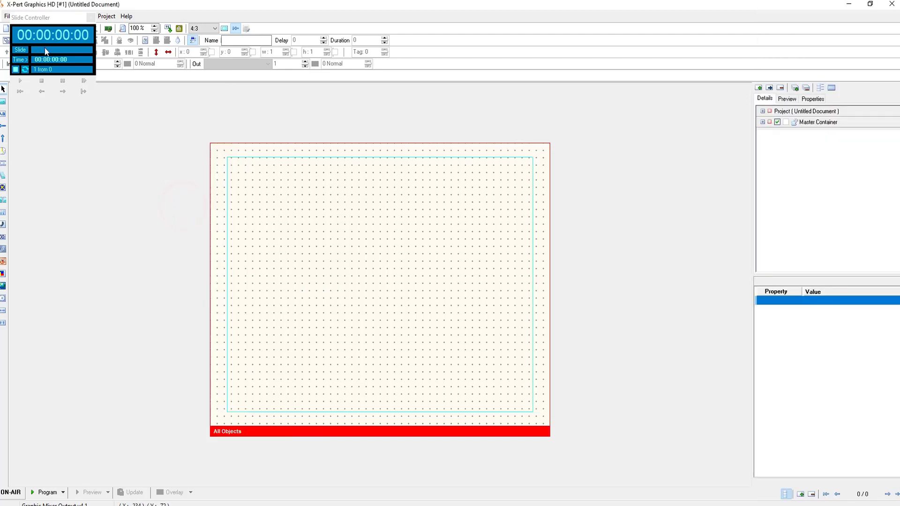
{"action": "right_click", "coordinate": [44, 47]}
{"action": "left_click", "coordinate": [75, 54]}
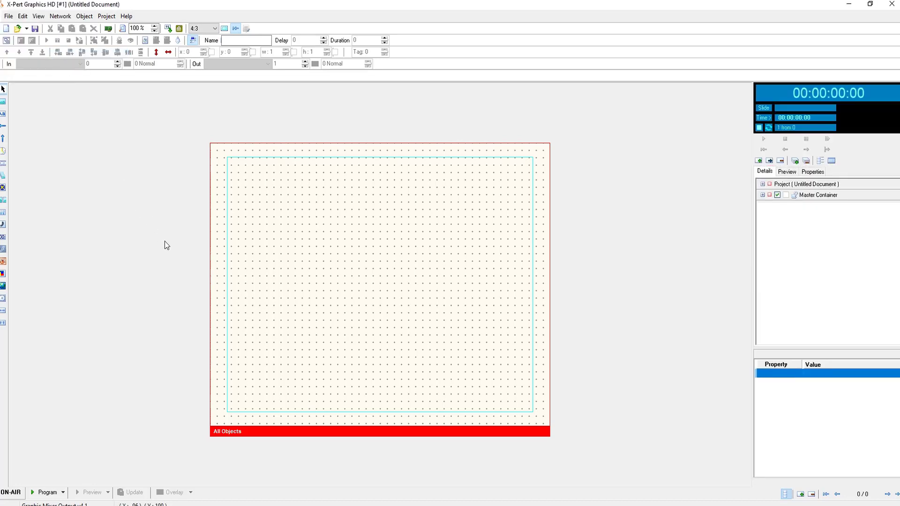
Step: Set the program driver's output buffer size to 1920 x 1080 in its setup
{"action": "left_click", "coordinate": [63, 492]}
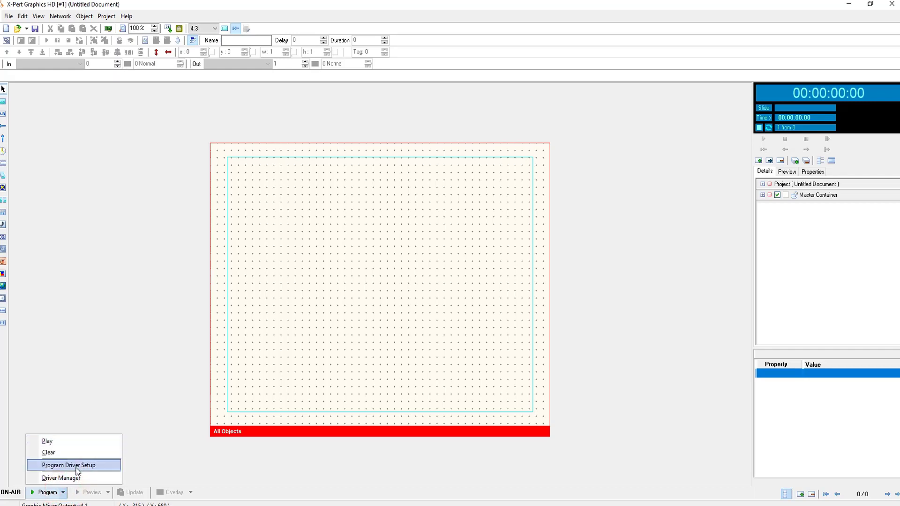
{"action": "left_click", "coordinate": [76, 466]}
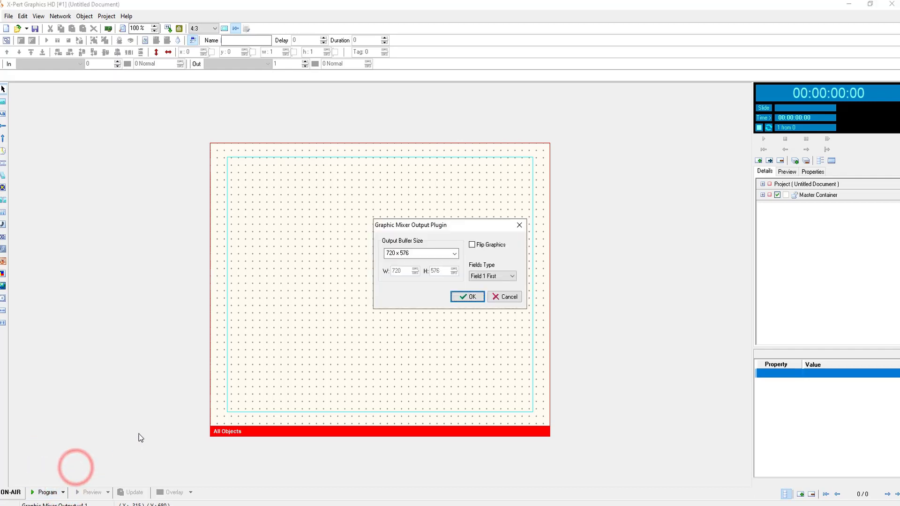
{"action": "left_click", "coordinate": [452, 253]}
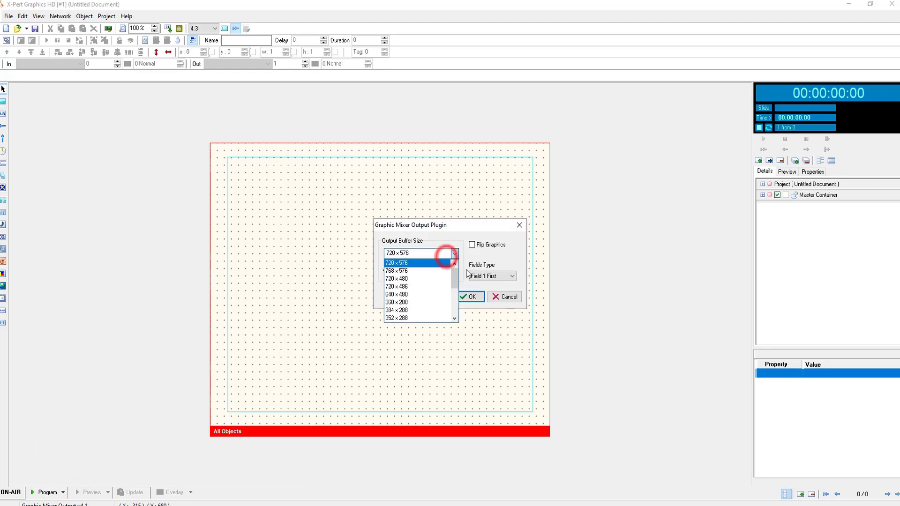
{"action": "left_click_drag", "start_coordinate": [455, 277], "coordinate": [455, 293]}
{"action": "left_click", "coordinate": [429, 318]}
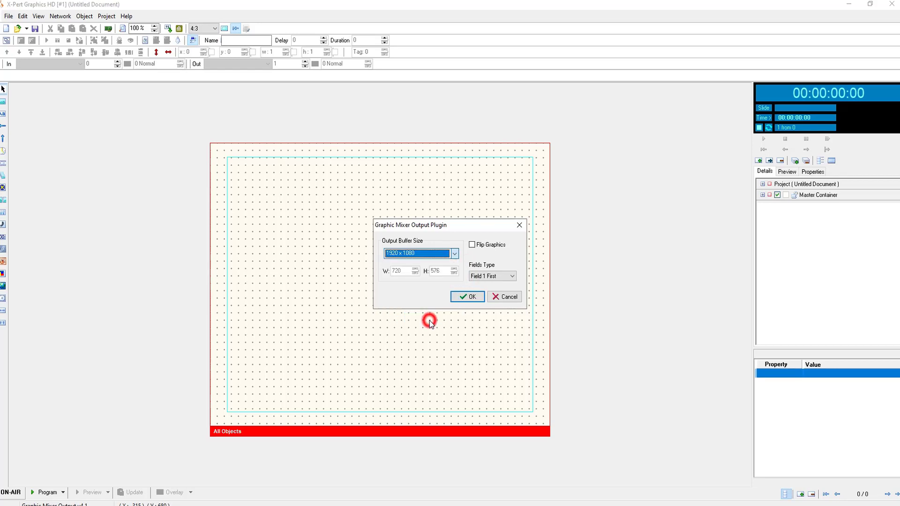
{"action": "left_click", "coordinate": [467, 300]}
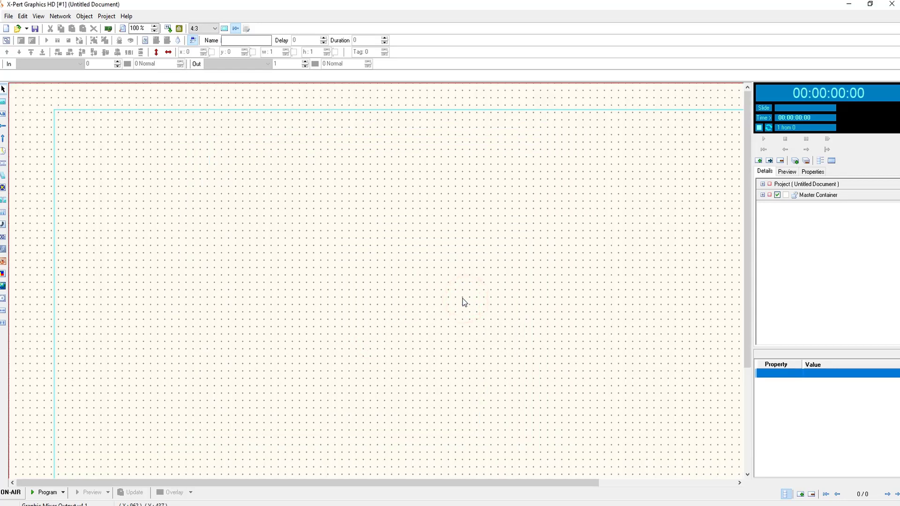
Step: Open the project music.tbd from the Examples folder and play it on the program output
{"action": "left_click", "coordinate": [215, 243]}
{"action": "left_click", "coordinate": [8, 16]}
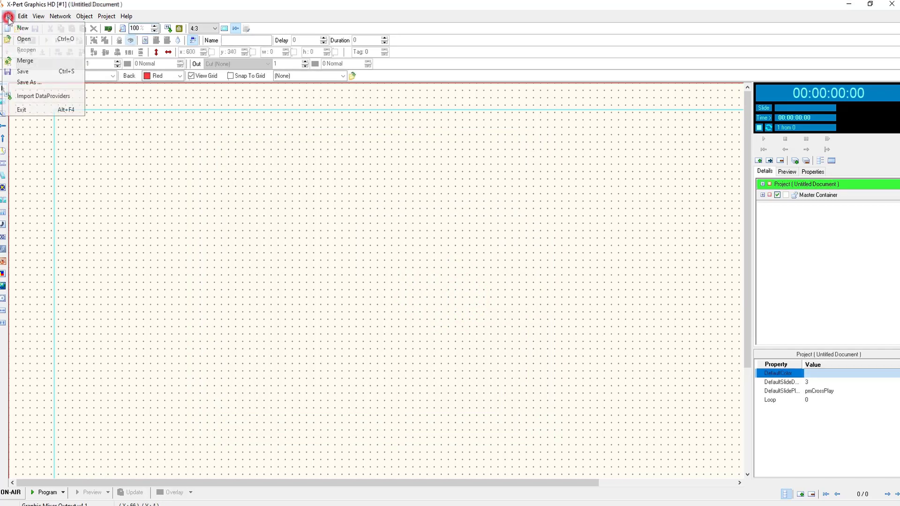
{"action": "left_click", "coordinate": [21, 39]}
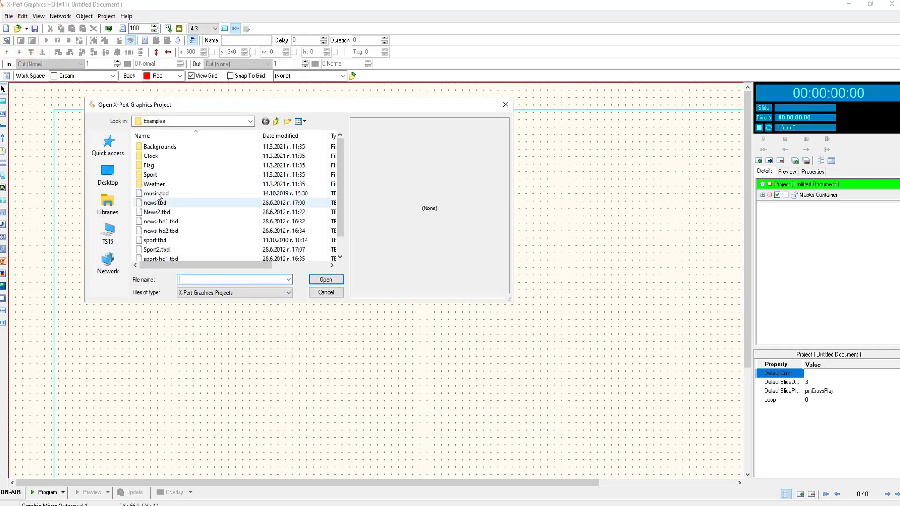
{"action": "double_click", "coordinate": [157, 194]}
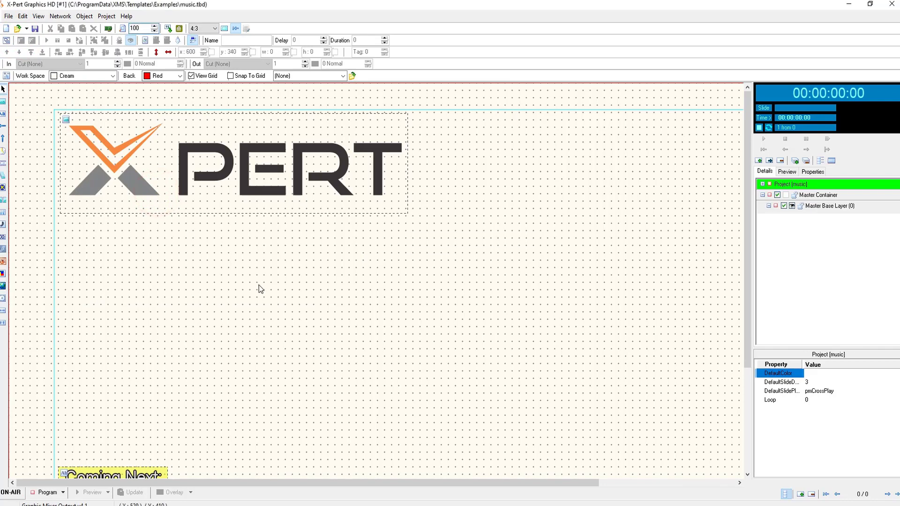
Step: Set the workspace zoom to 50% to fit the whole music project layout in view
{"action": "double_click", "coordinate": [142, 27]}
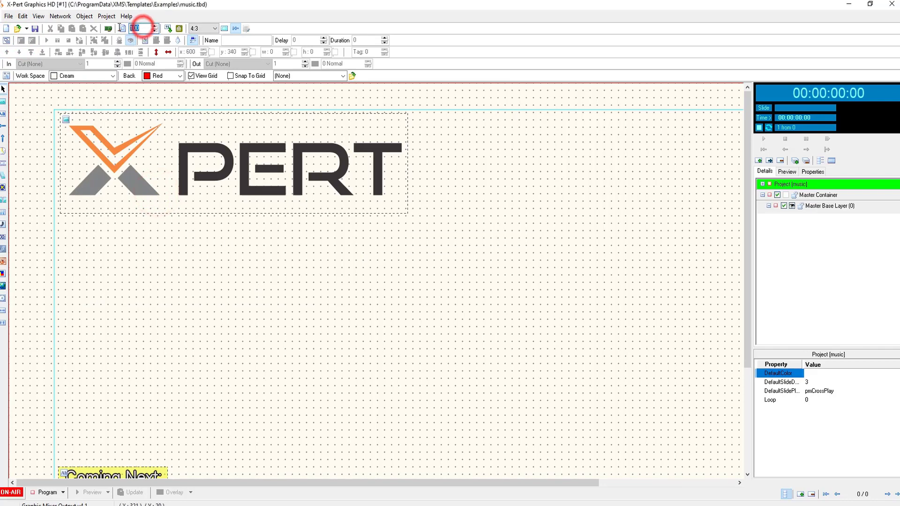
{"action": "type", "text": "50"}
{"action": "key", "text": "Return"}
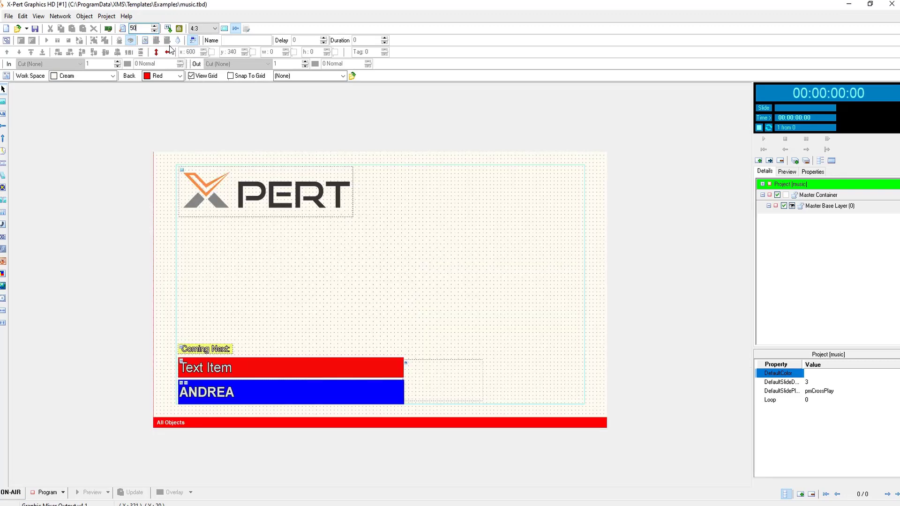
{"action": "left_click", "coordinate": [289, 261]}
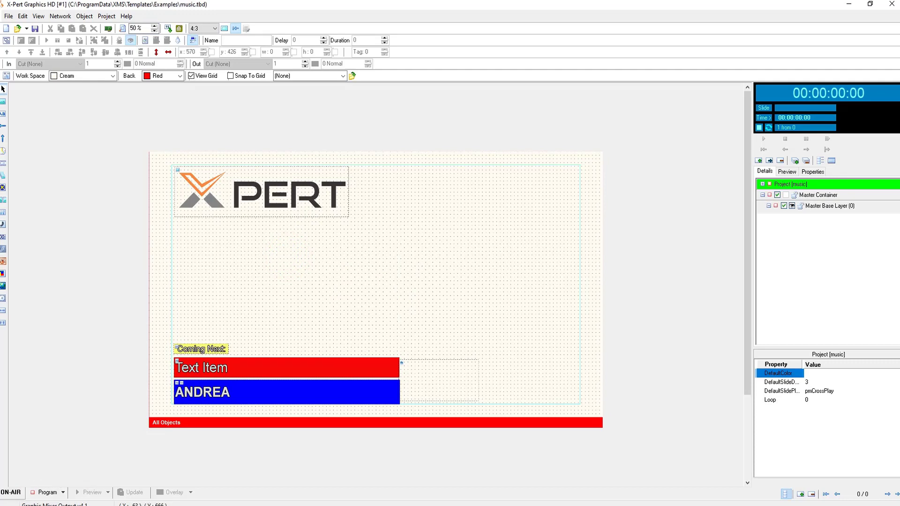
Step: Switch to X-Pert Playout and show its video preview in an external video window
{"action": "key", "text": "alt+Tab"}
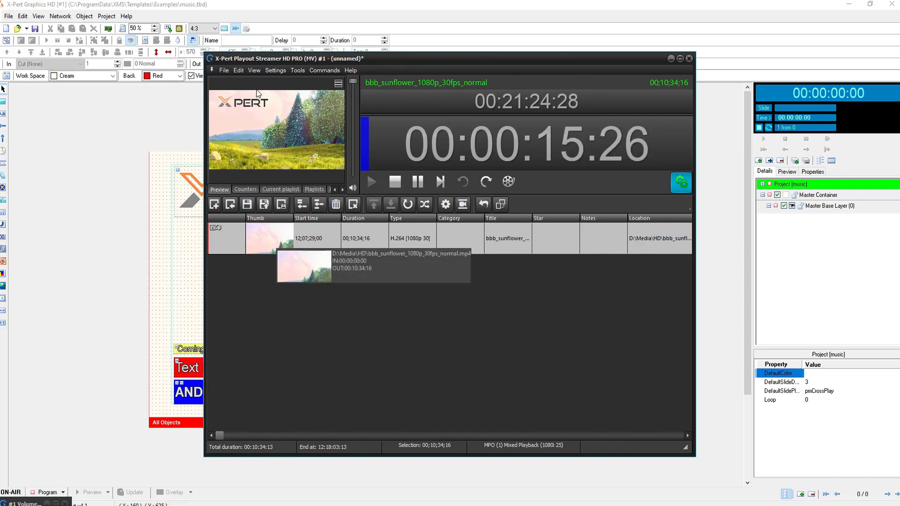
{"action": "left_click", "coordinate": [255, 70]}
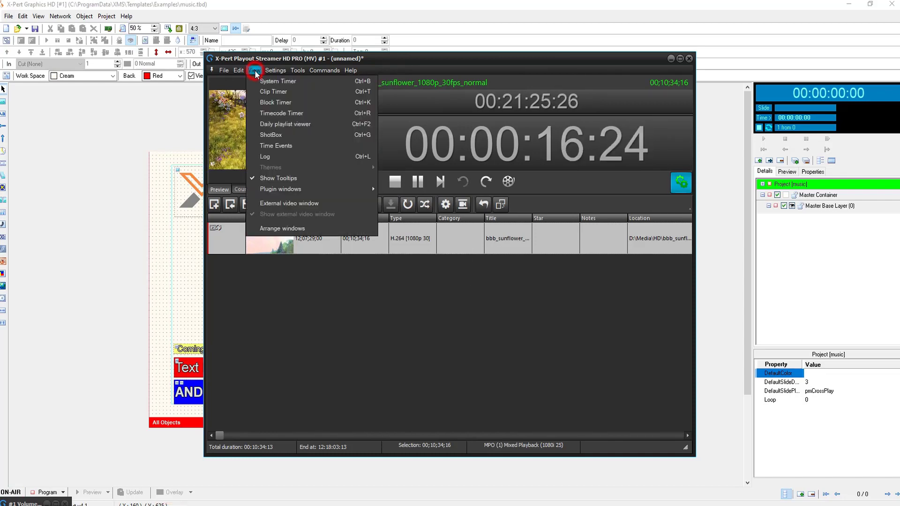
{"action": "left_click", "coordinate": [276, 204]}
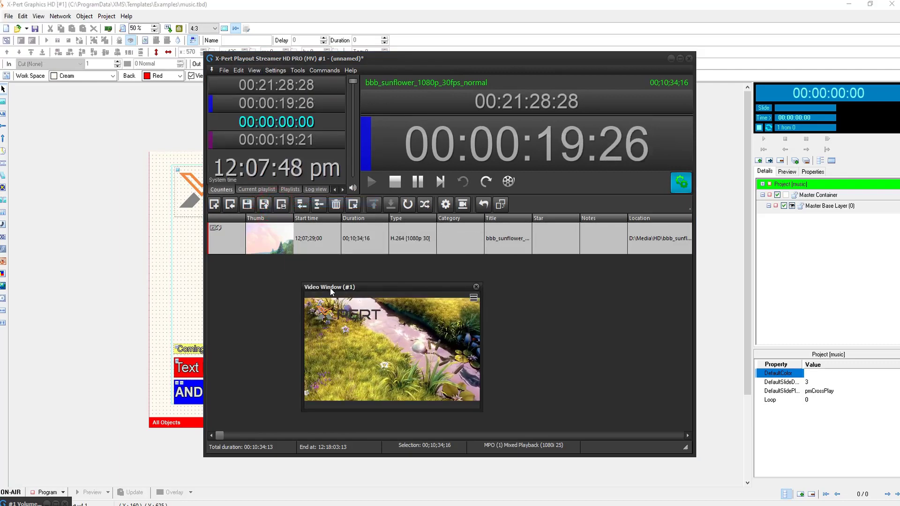